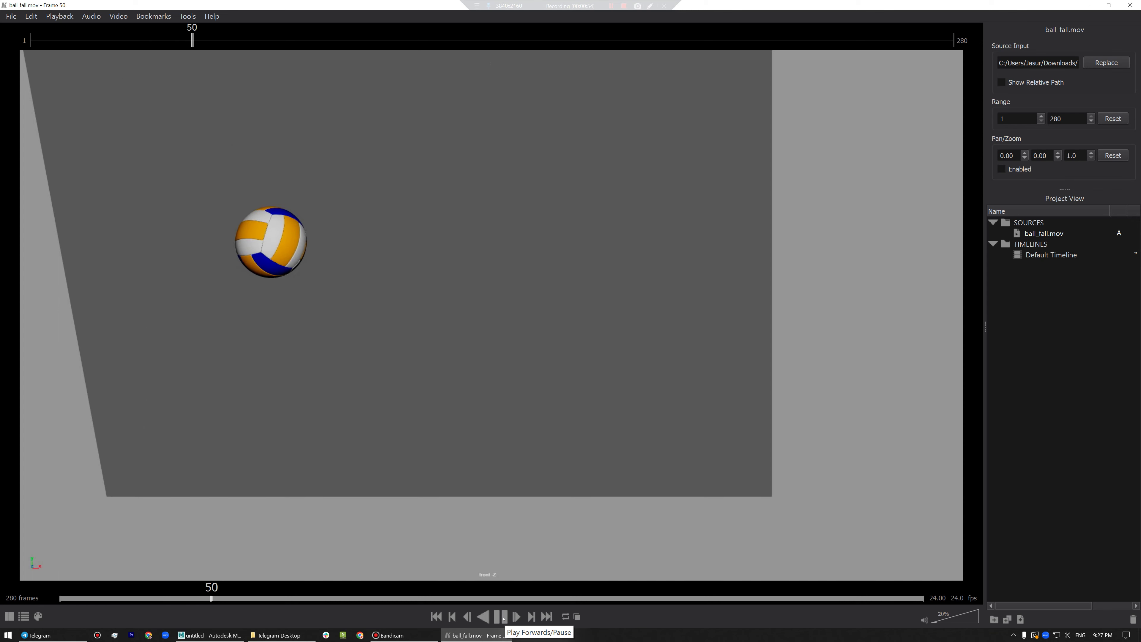
- Switch to the untitled Maya scene and display the side view full size
click(241, 637)
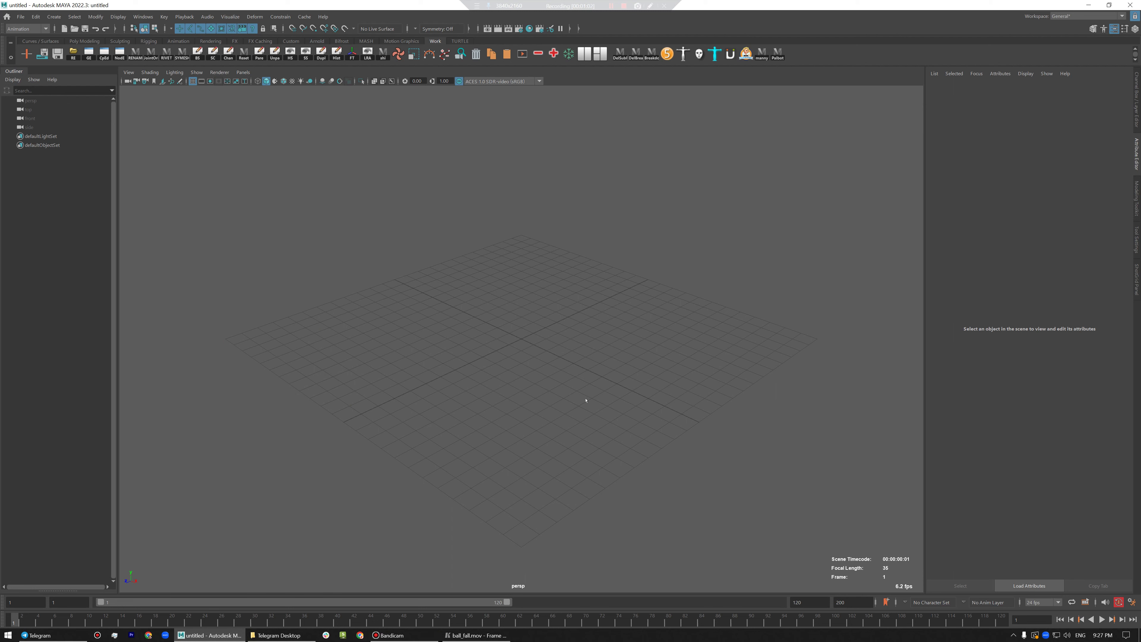
key(space)
drag(593, 352, 610, 351)
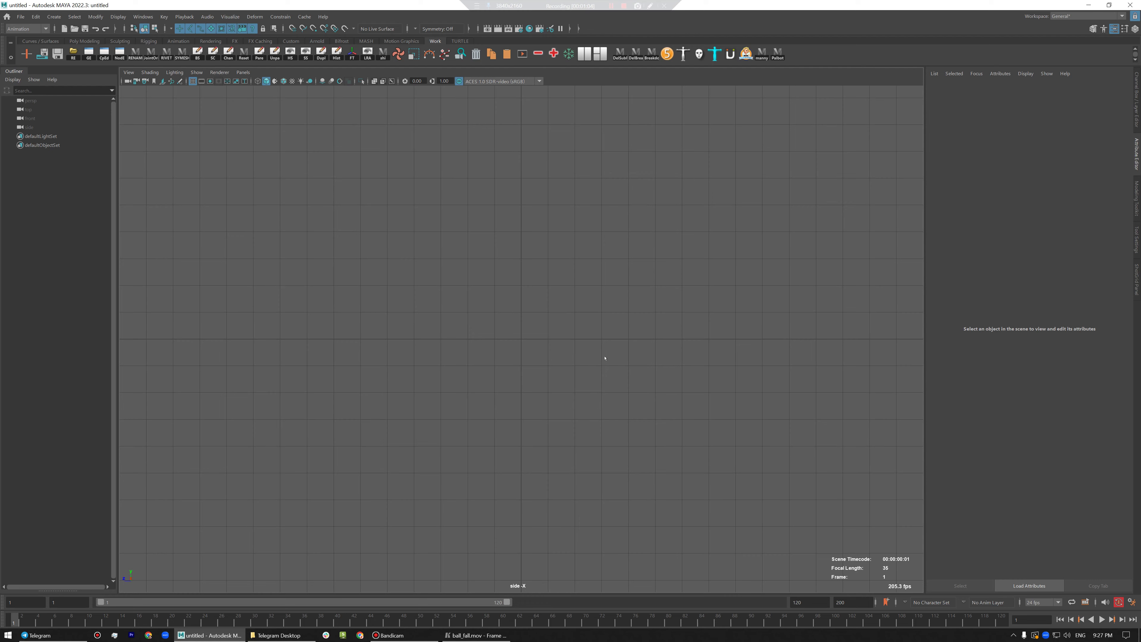
scroll(629, 355, up, 1)
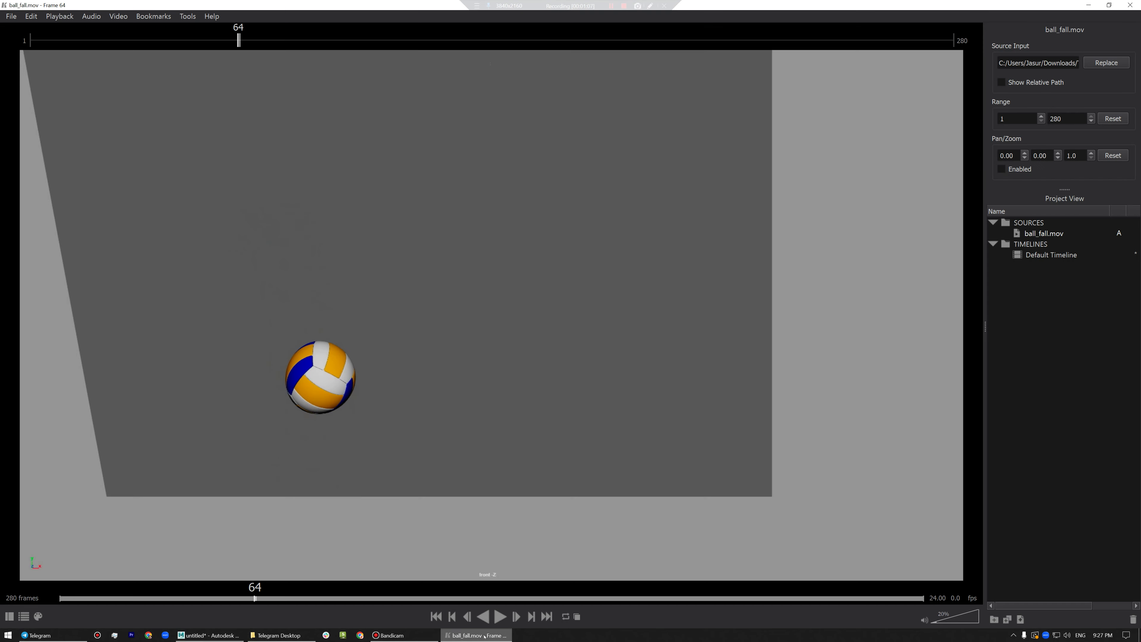
- Scrub the ball_fall.mov reference in the video player to about frame 103 and return to Maya
click(481, 634)
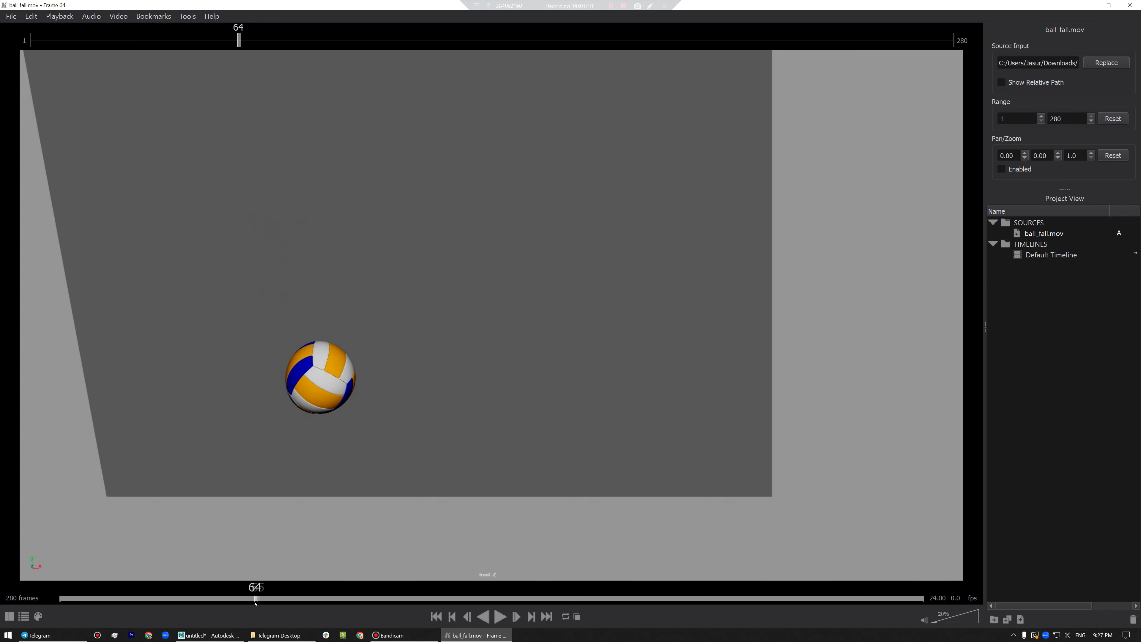
drag(253, 597, 380, 604)
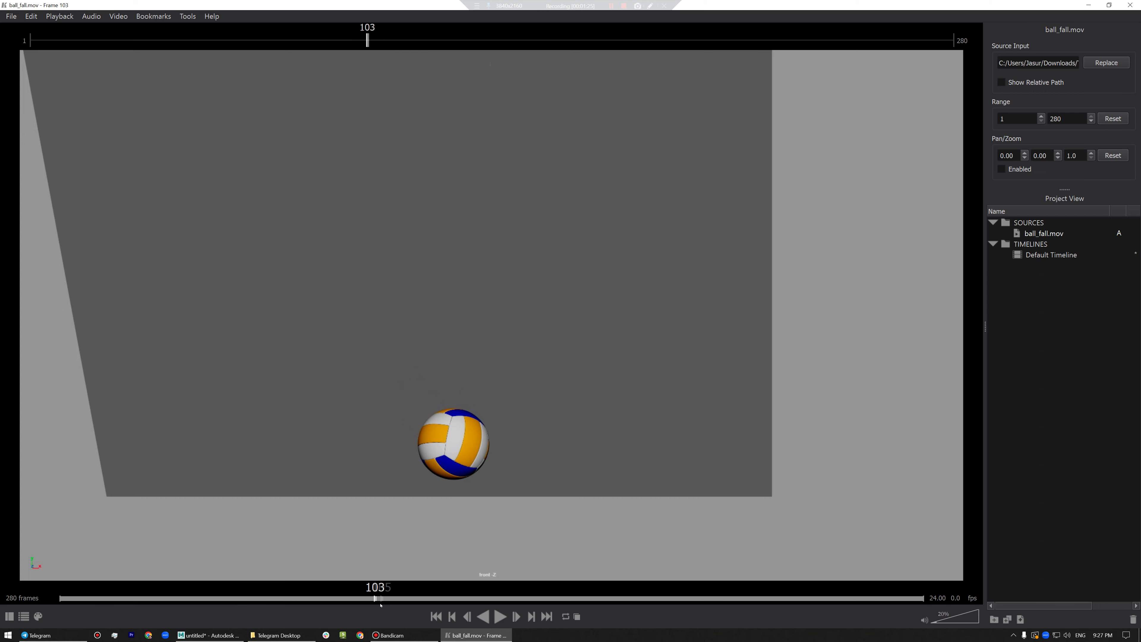
click(220, 636)
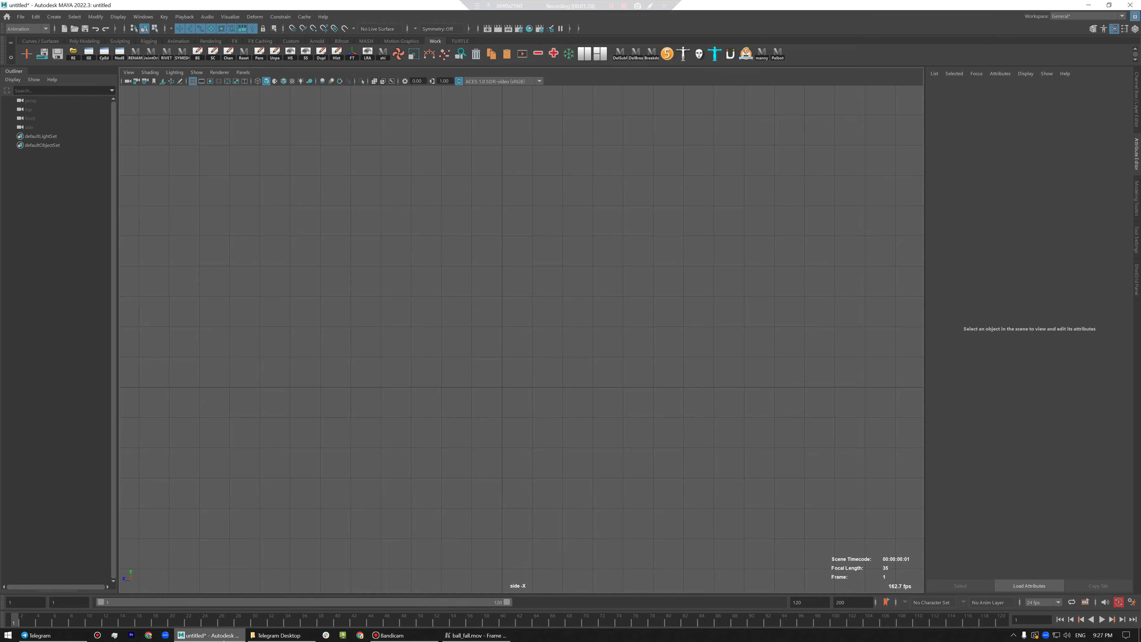
- Create a polygon sphere at the scene origin
click(84, 41)
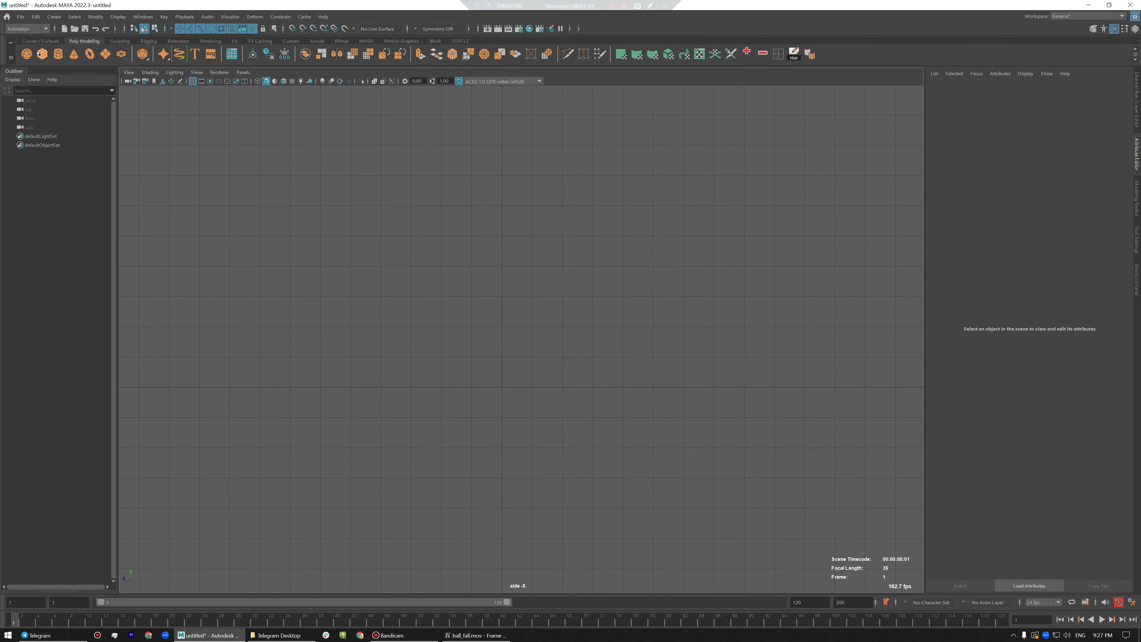
click(27, 54)
alt+right_drag(573, 403, 774, 413)
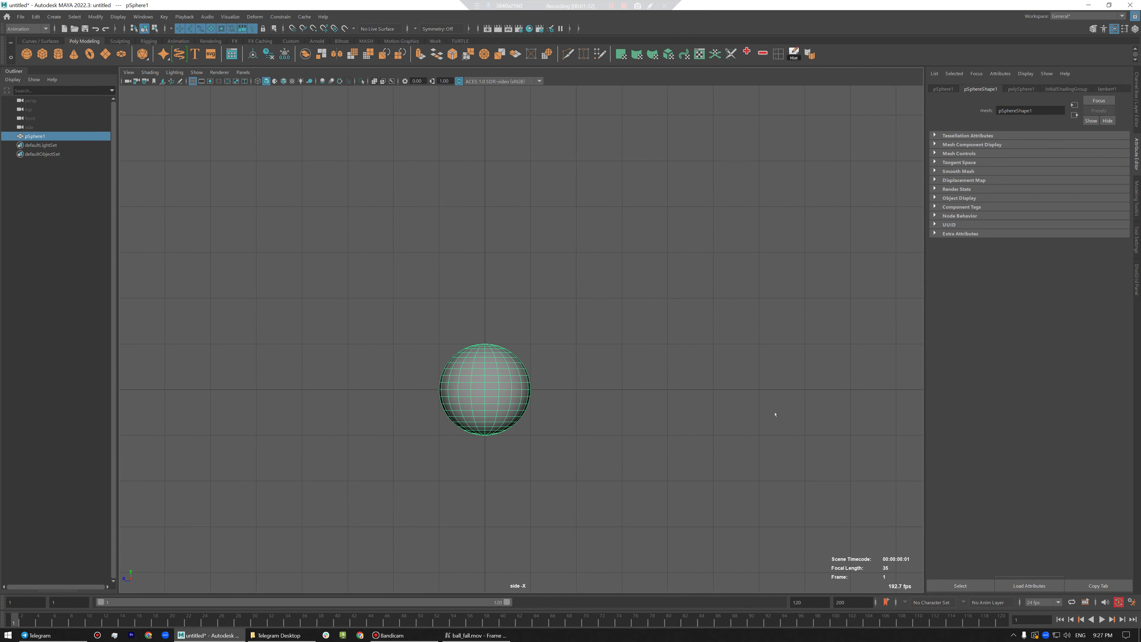
- Rotate the sphere so its pole faces the side view, with Rotate Z set to 90
click(1137, 104)
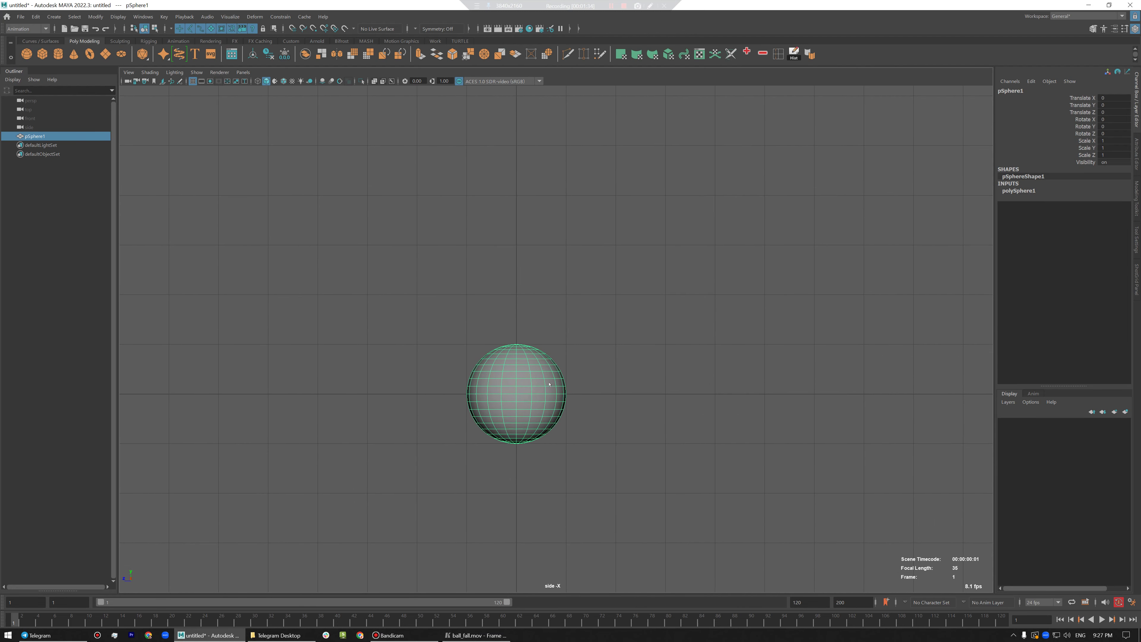
key(e)
drag(516, 369, 516, 470)
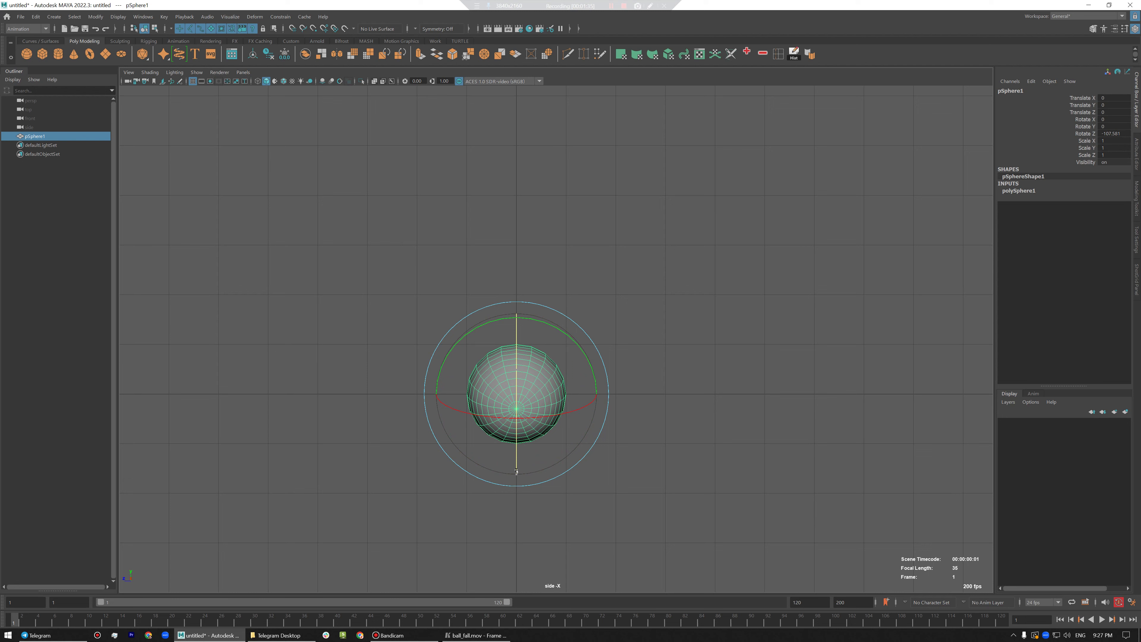
double_click(1111, 135)
text(90)
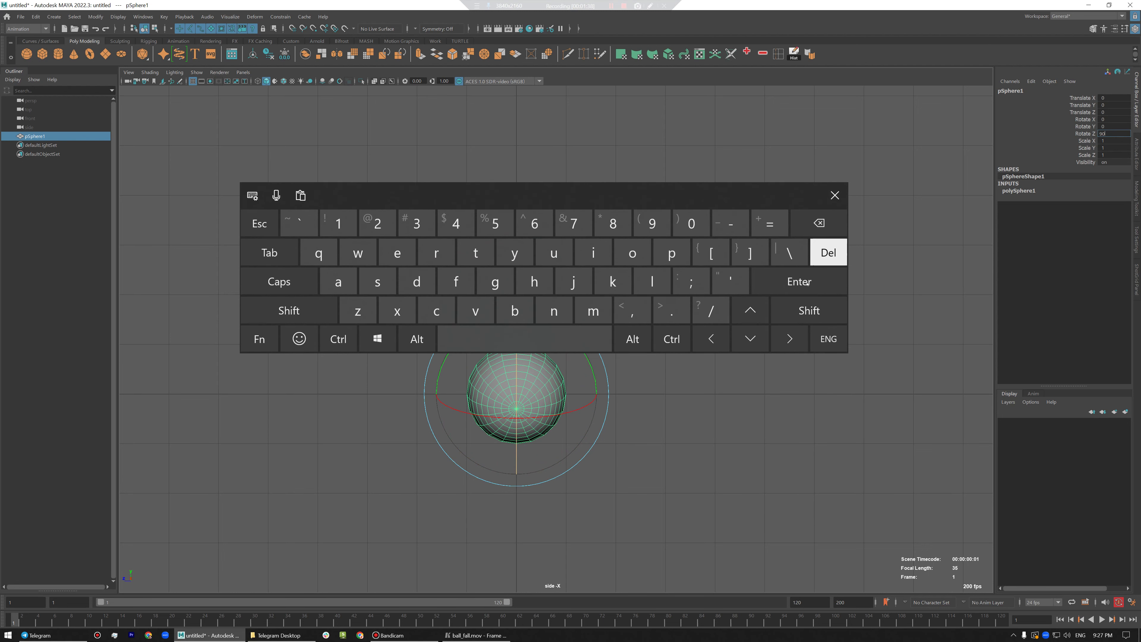
key(Return)
- Set the sphere's Translate Y to 0.5
click(1114, 105)
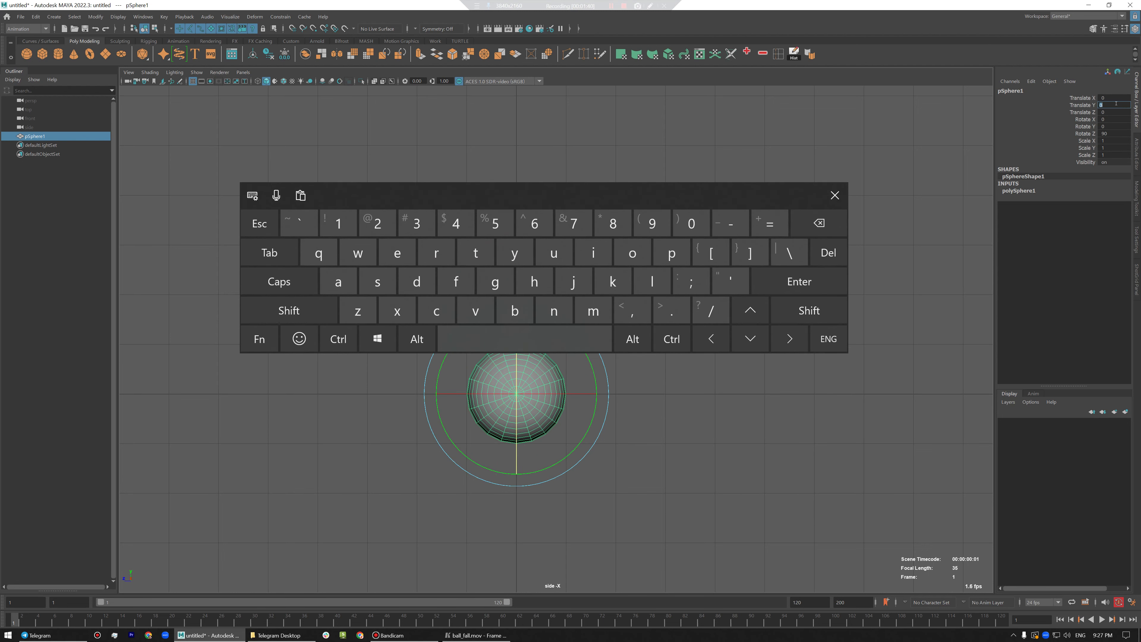
click(692, 224)
click(672, 313)
click(671, 313)
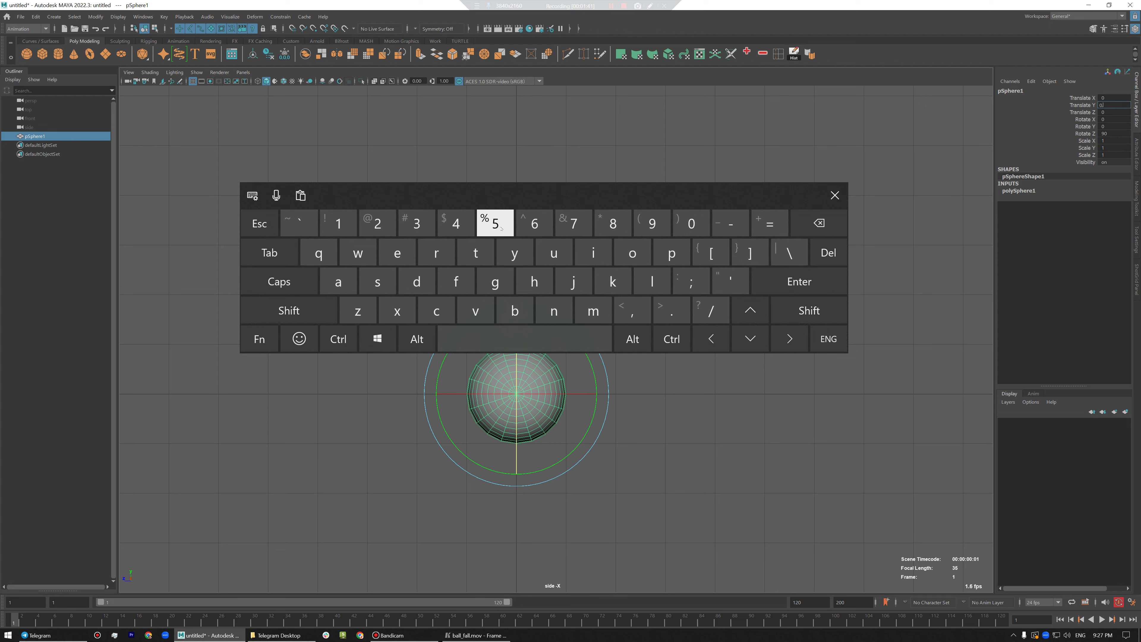
text(5)
click(787, 271)
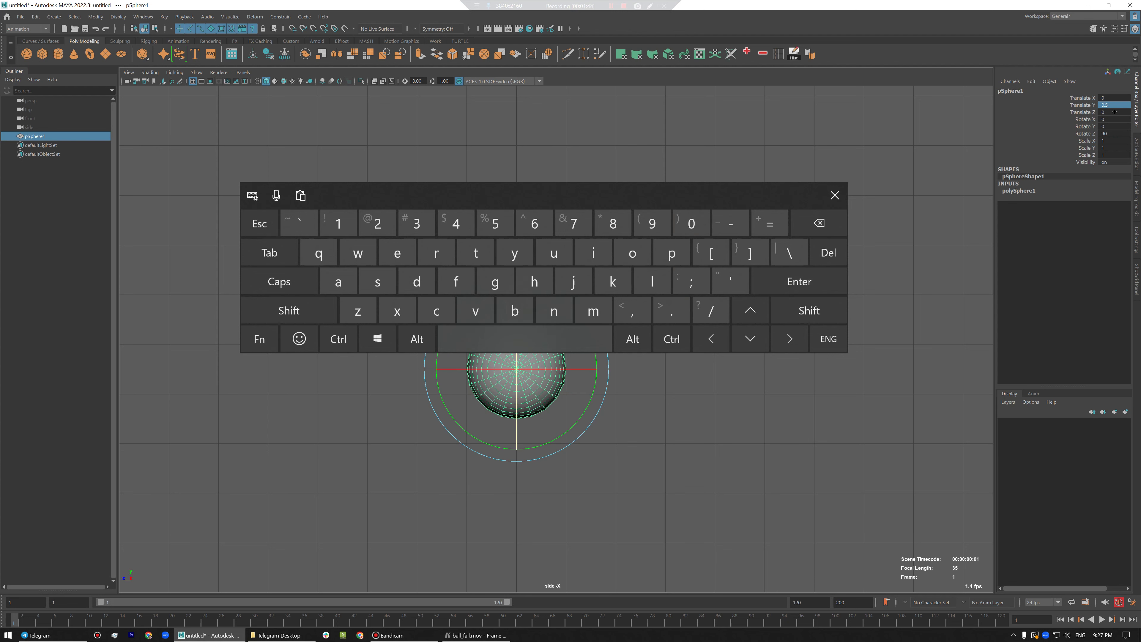
- Set the sphere's Translate Y to 1 and close the on-screen keyboard
click(1113, 106)
click(300, 221)
click(338, 220)
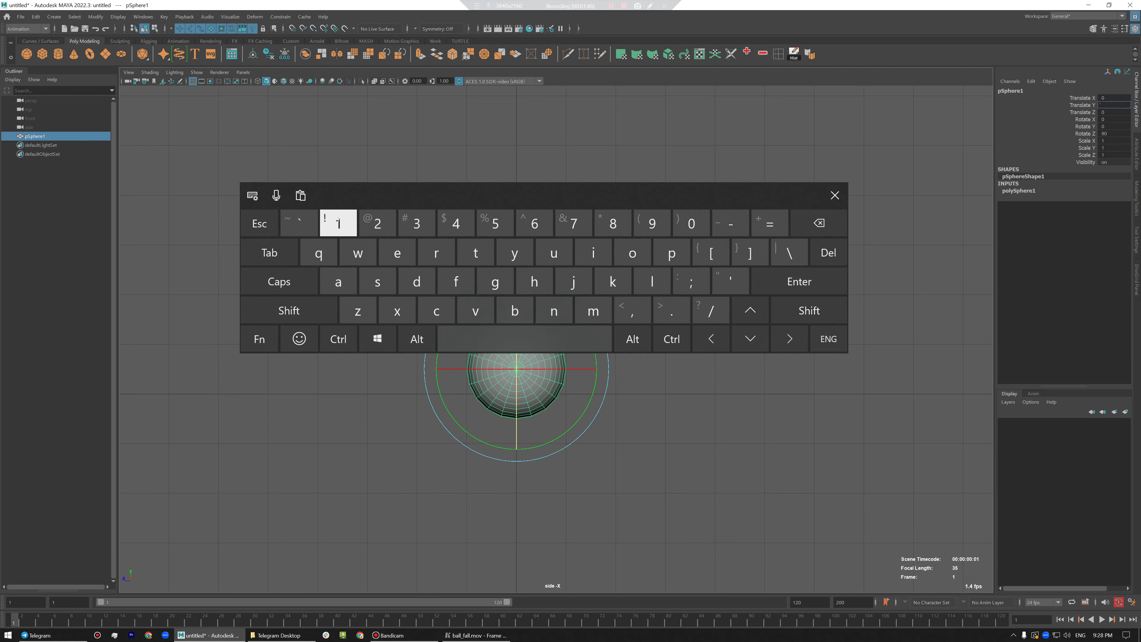
text(1)
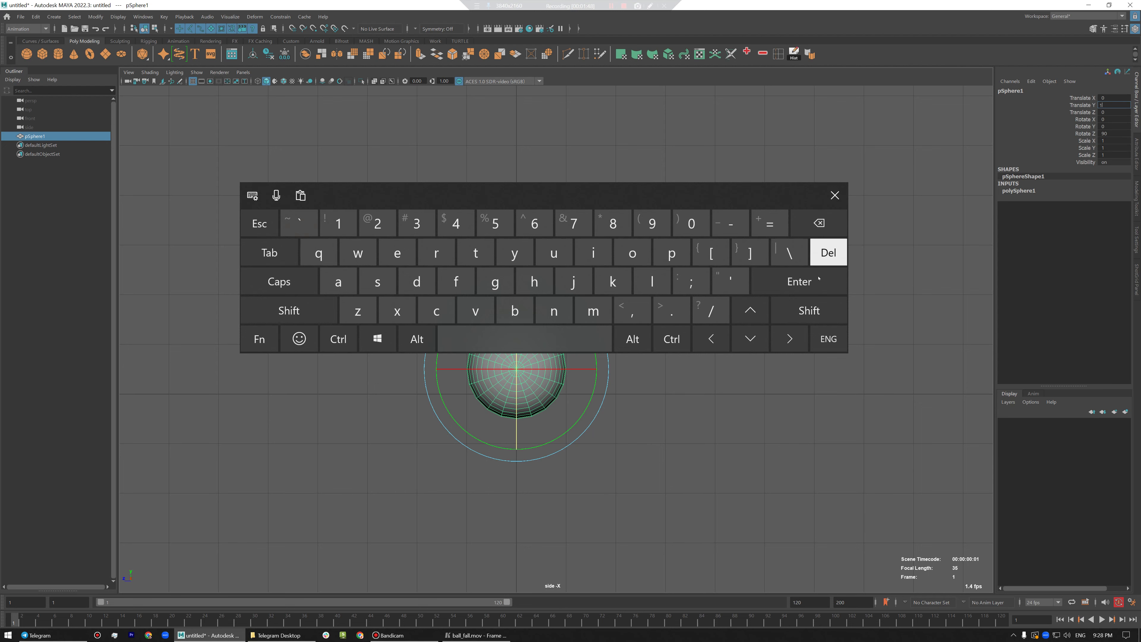
click(808, 281)
click(839, 198)
- Hide the Outliner and turn on wireframe on shaded in the side view
key(space)
drag(623, 376, 771, 410)
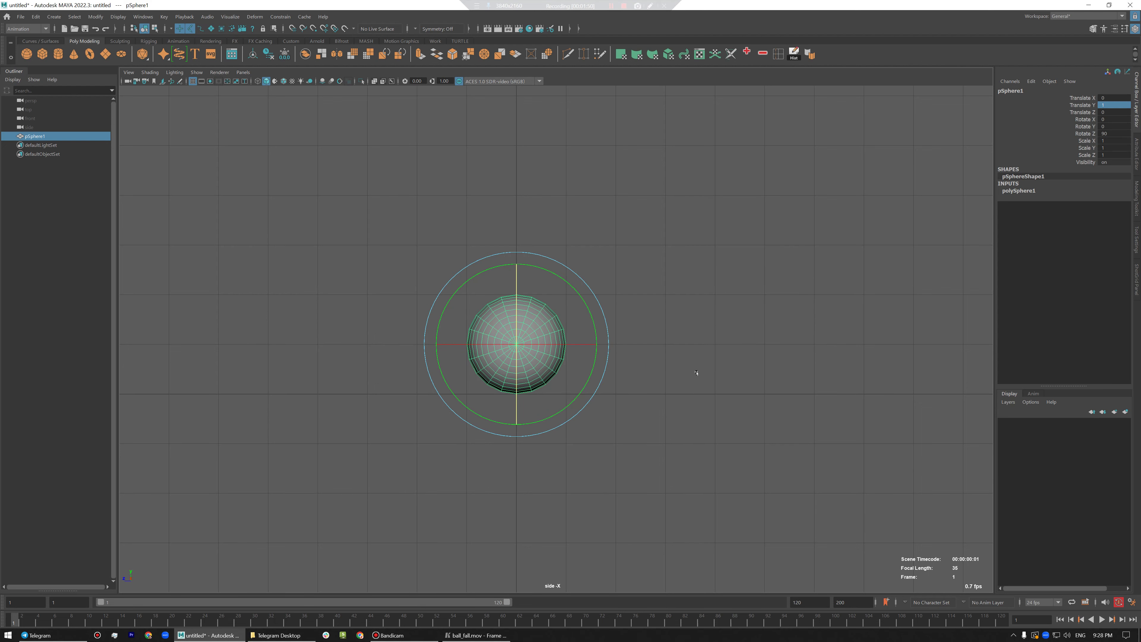
click(663, 316)
alt+middle_drag(581, 287, 573, 339)
key(space)
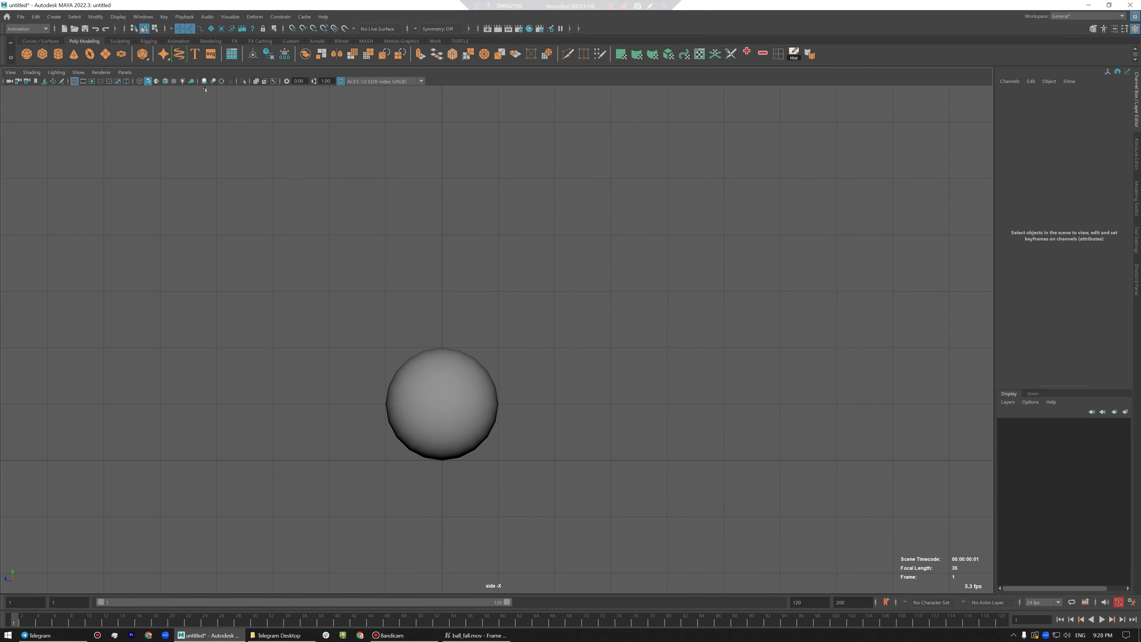
click(165, 80)
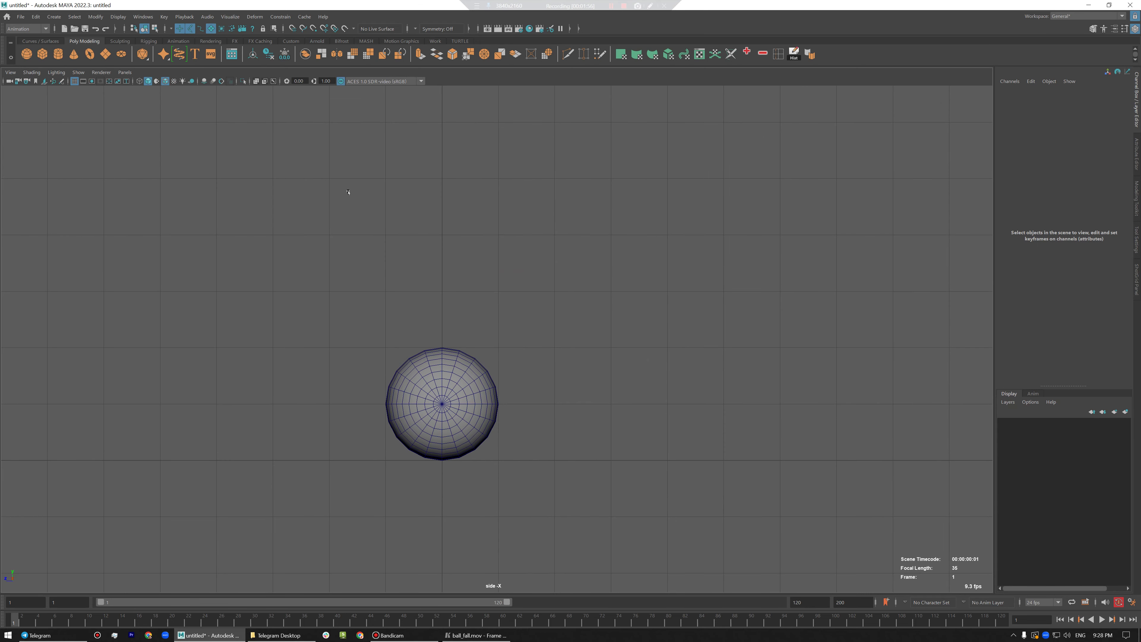
- Select the sphere and frame it larger in the side view
click(461, 380)
scroll(410, 436, up, 3)
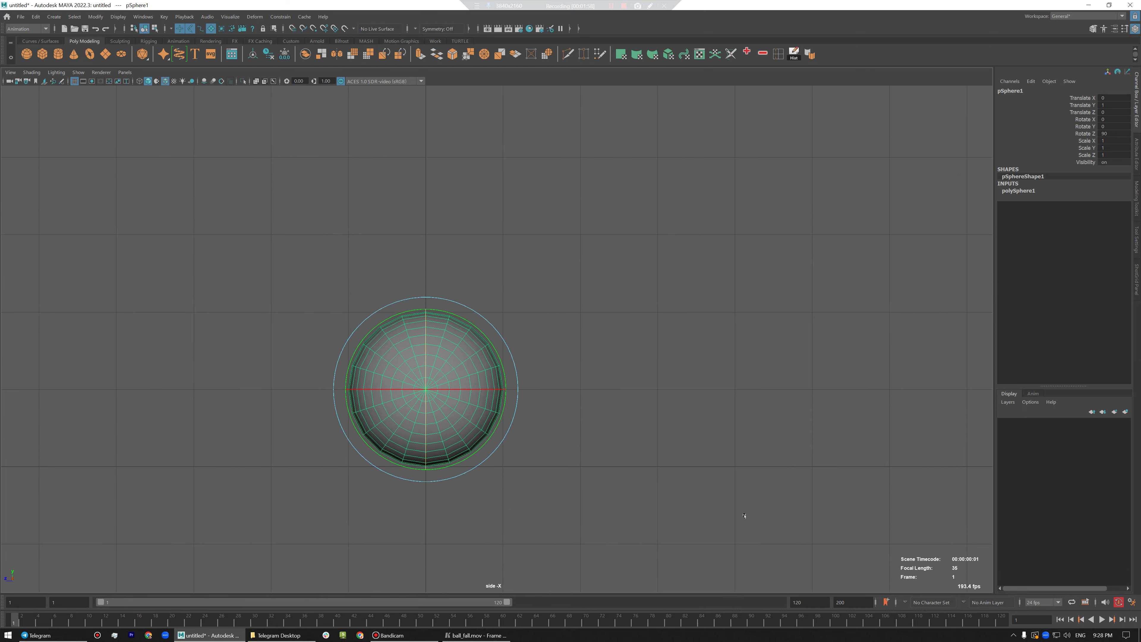
mouse_move(833, 484)
alt+middle_down()
mouse_move(853, 476)
mouse_move(831, 468)
alt+middle_up()
alt+right_drag(832, 468, 878, 461)
alt+middle_drag(878, 461, 895, 467)
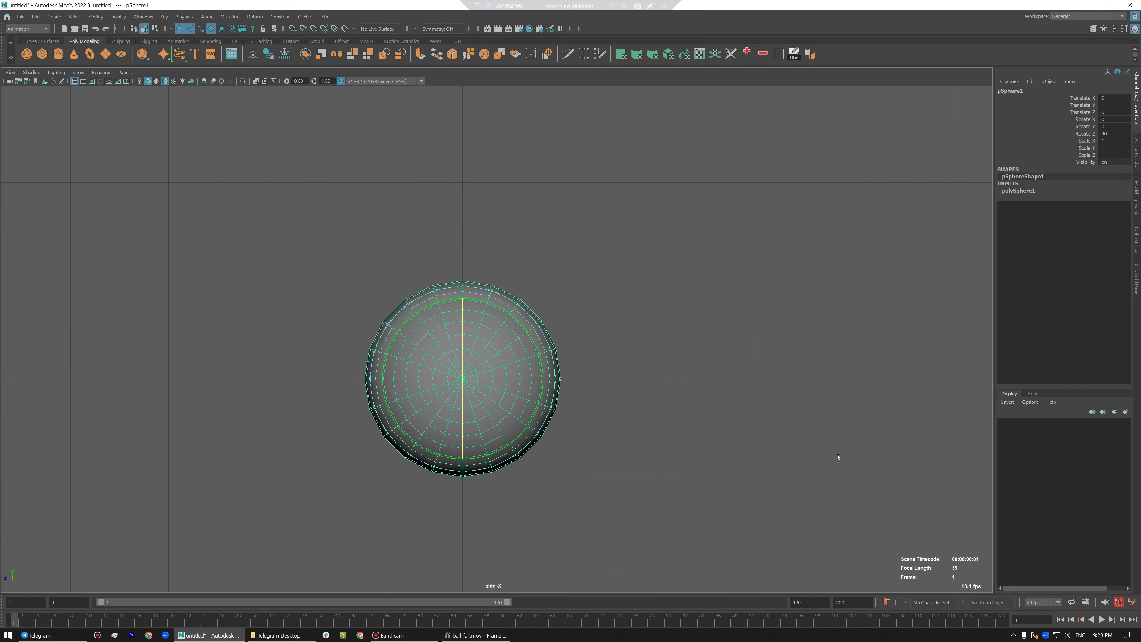
alt+middle_drag(581, 457, 572, 447)
alt+right_drag(572, 447, 658, 471)
alt+middle_drag(657, 472, 667, 469)
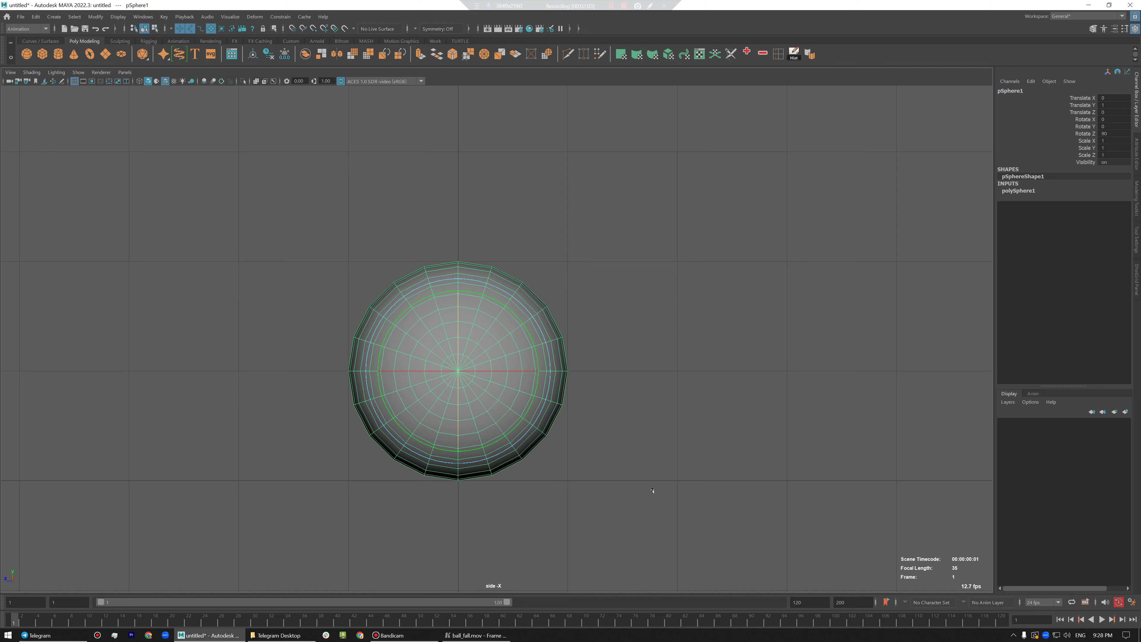
- Move the sphere a short distance along Z and undo the move
key(w)
drag(377, 373, 400, 373)
click(95, 29)
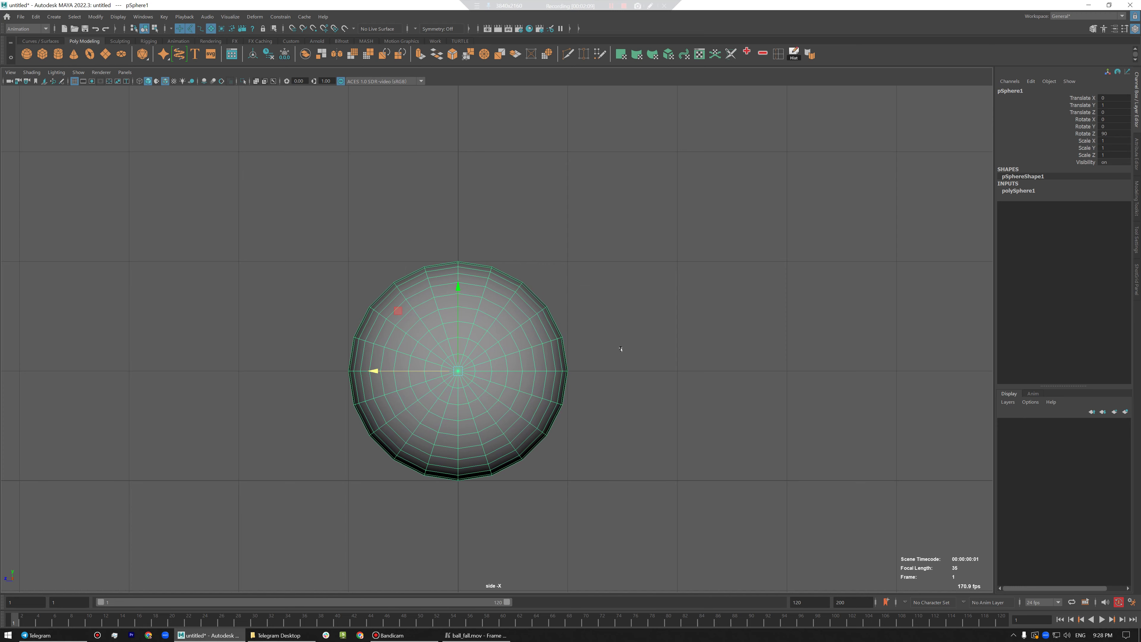
- Open the Expression Editor for the sphere's Rotate Y channel
click(619, 351)
click(559, 407)
click(1089, 119)
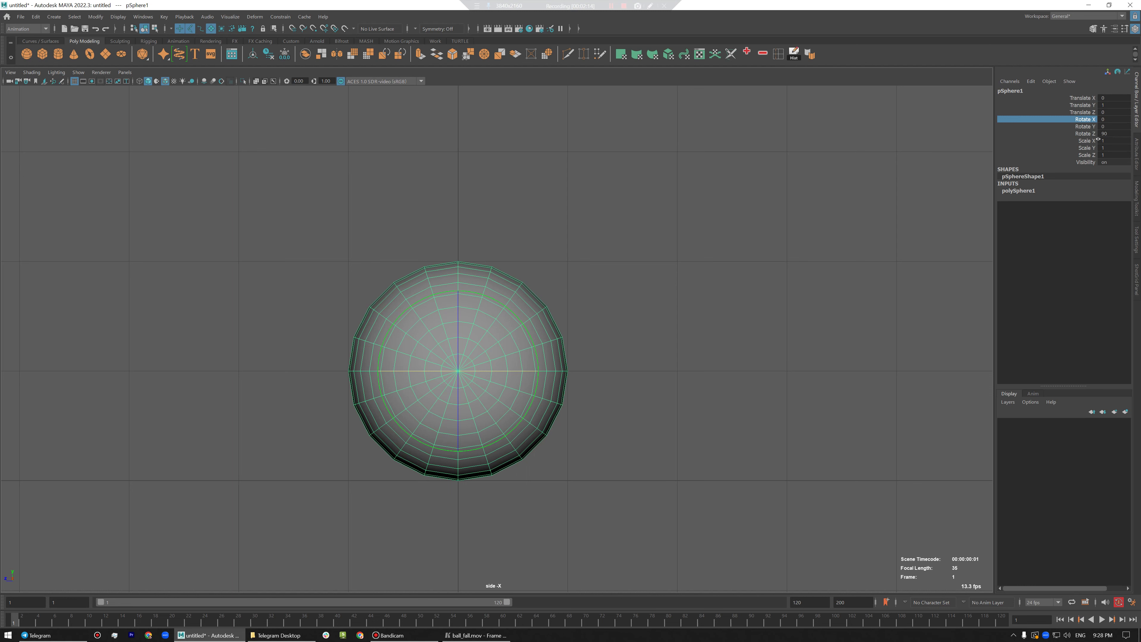
click(1092, 127)
click(1031, 82)
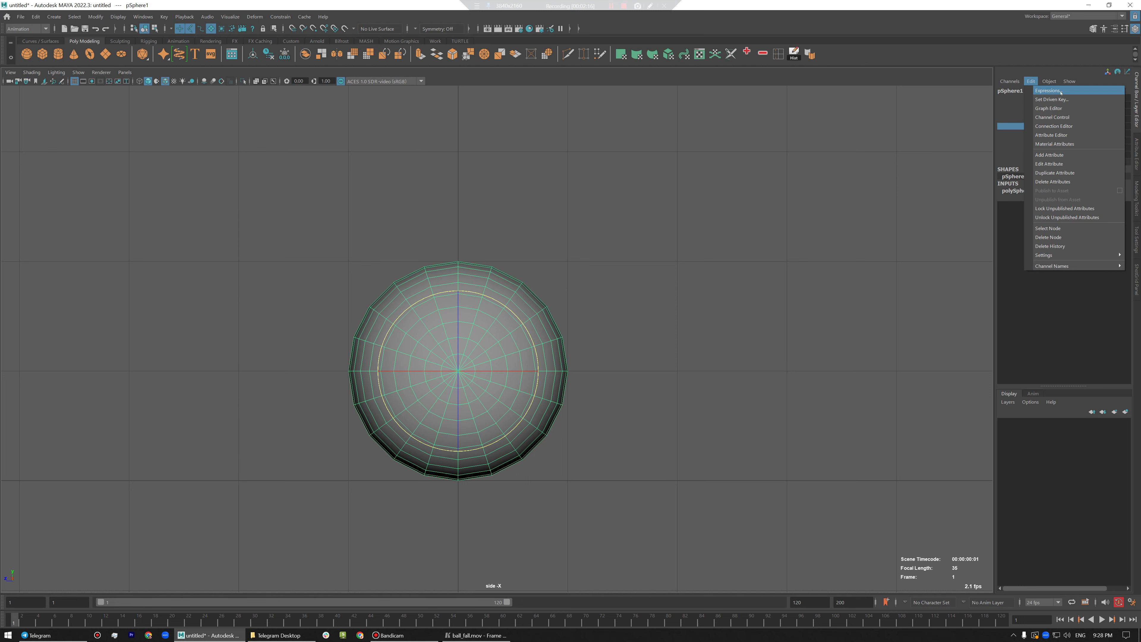
click(1059, 93)
drag(559, 33, 710, 49)
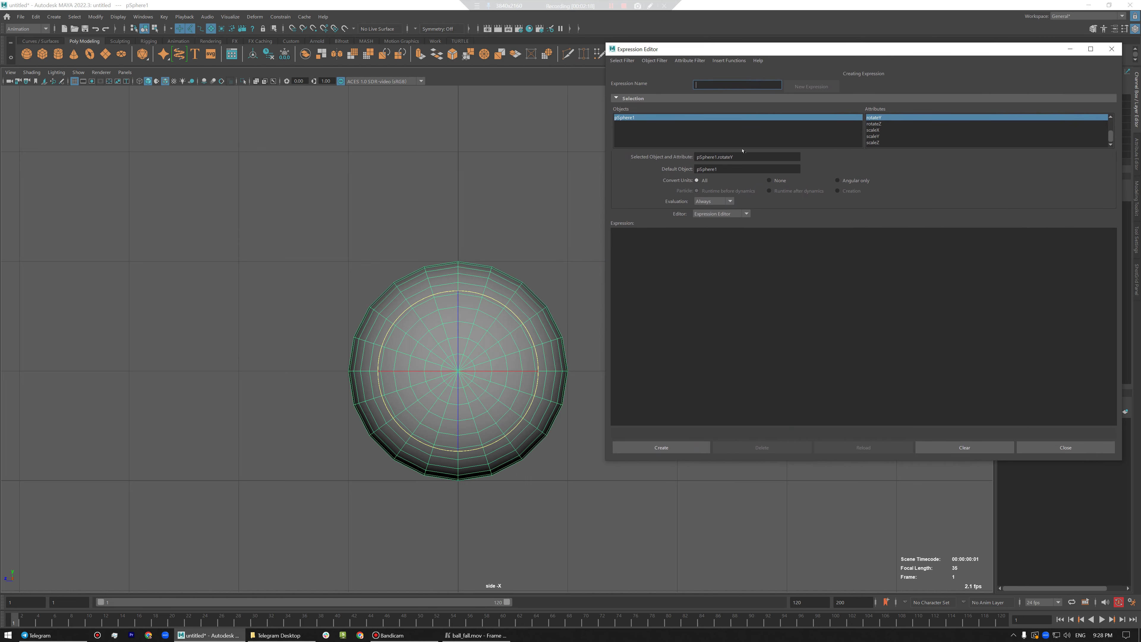
- Create the expression pSphere1.rotateY=pSphere1.translateZ to drive the sphere's rotation from its Z movement
drag(709, 152, 691, 159)
key(ctrl+c)
click(697, 257)
key(ctrl+v)
double_click(637, 231)
key(ctrl+c)
click(670, 231)
key(ctrl+v)
text(.tran)
click(667, 449)
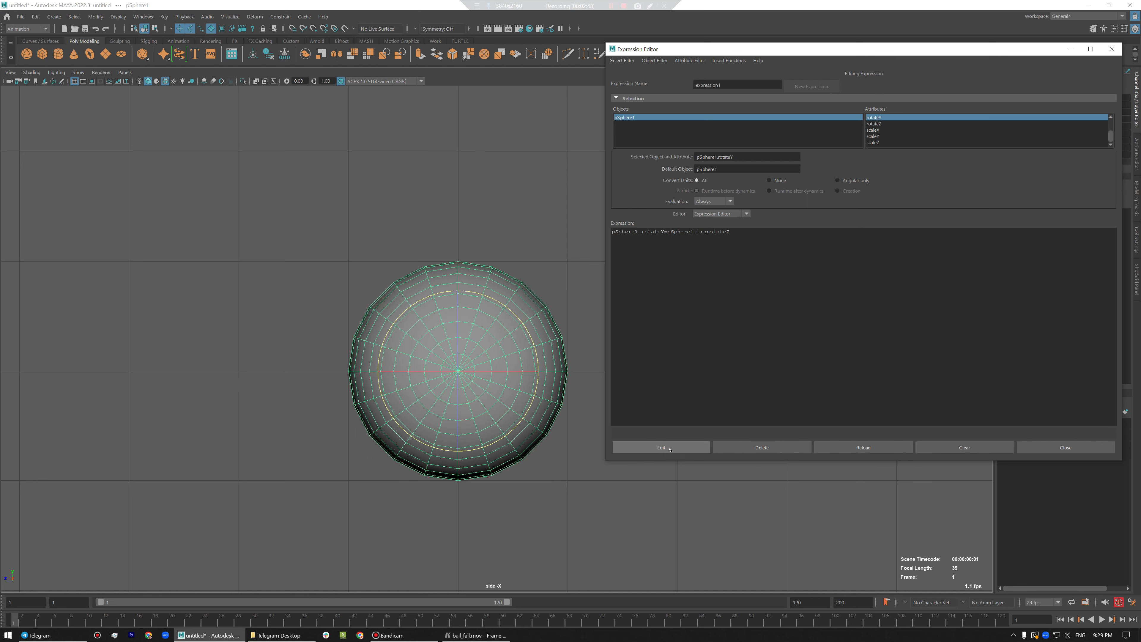
- Minimize the Expression Editor, test the driven rotation by moving the sphere along Z, and undo the move
drag(876, 52, 275, 79)
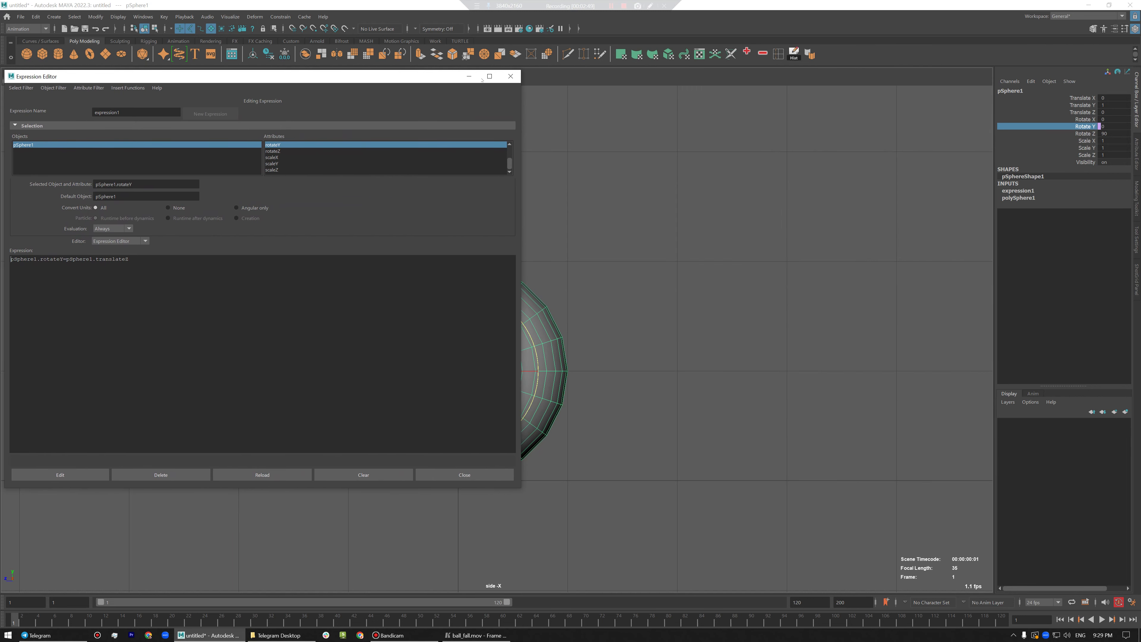
click(469, 76)
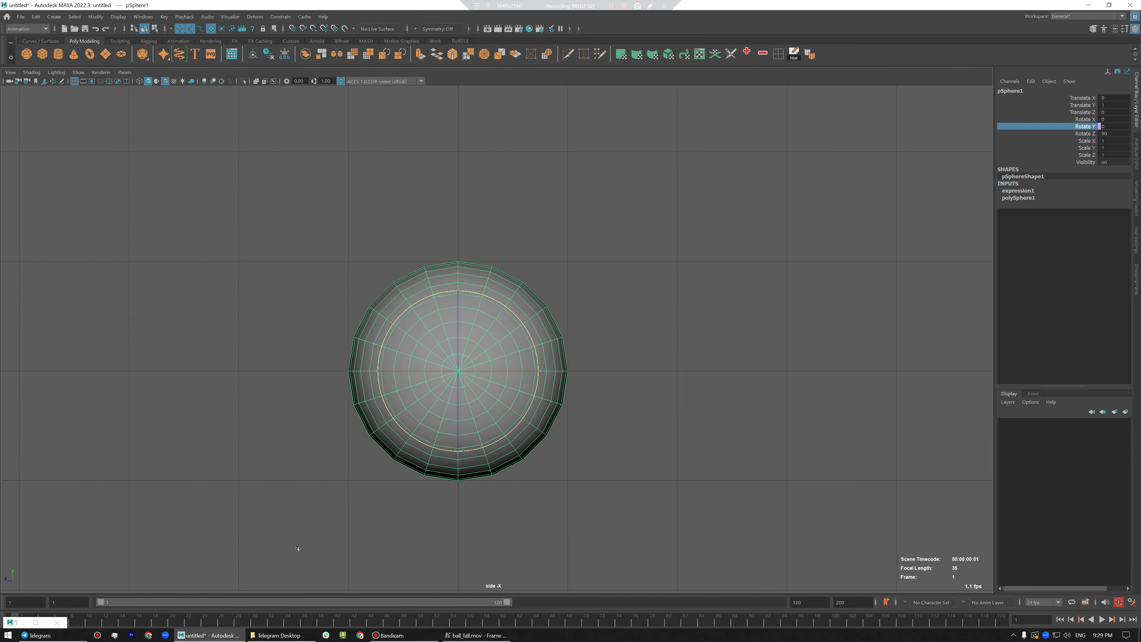
key(w)
drag(379, 370, 644, 382)
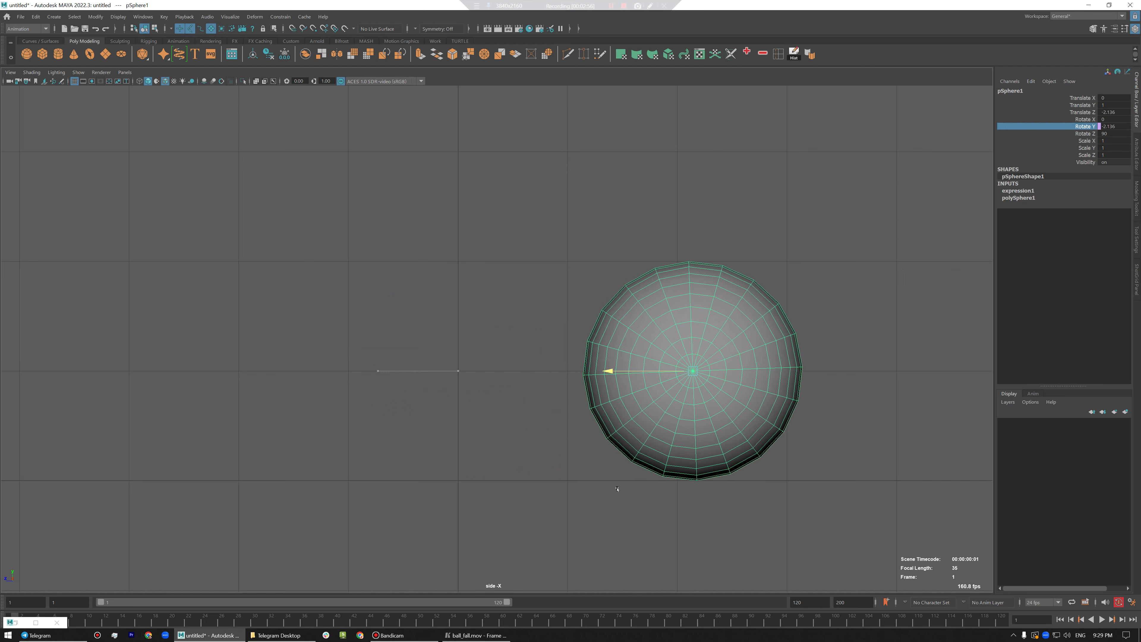
drag(617, 489, 284, 513)
key(ctrl+z)
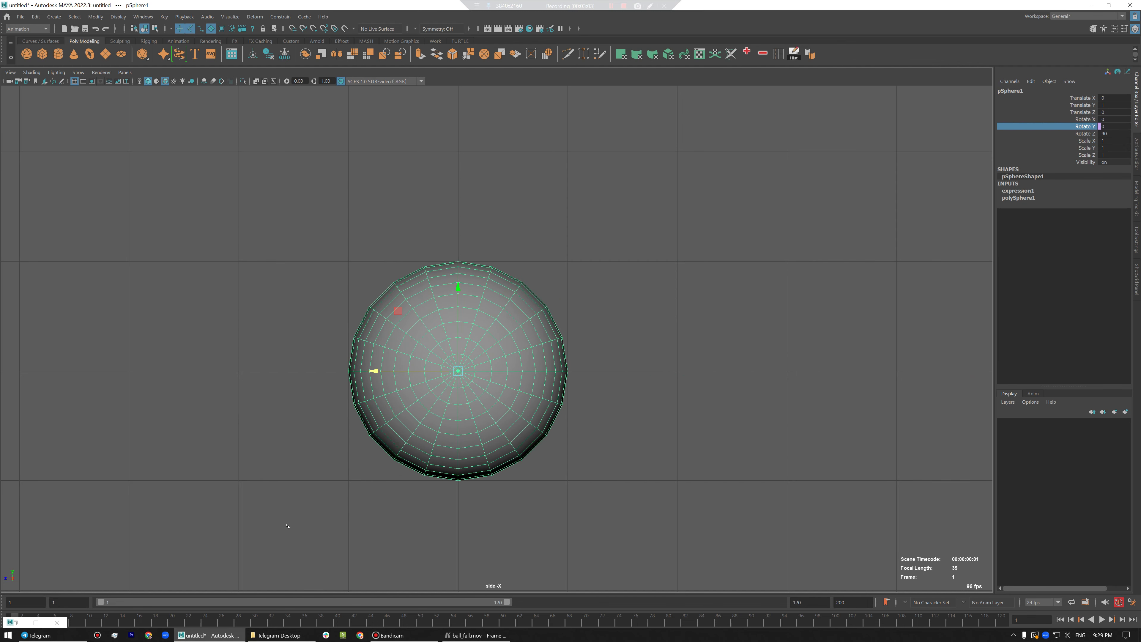
- Set the sphere's Rotate Z to -90 and test its rolling direction with a move along Z that is undone
click(1113, 136)
text(-960)
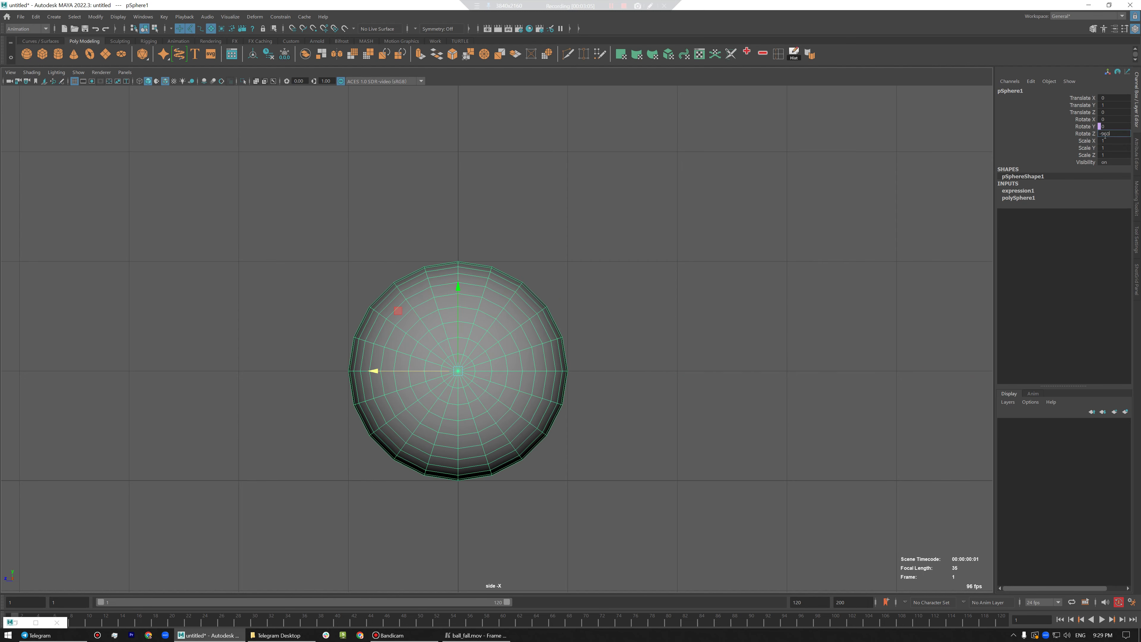
click(1104, 134)
key(Return)
drag(422, 373, 744, 380)
key(ctrl+z)
- Reopen the Expression Editor and update the expression to pSphere1.rotateY = pSphere1.translateZ / (2*3.14*1)*360;
click(18, 625)
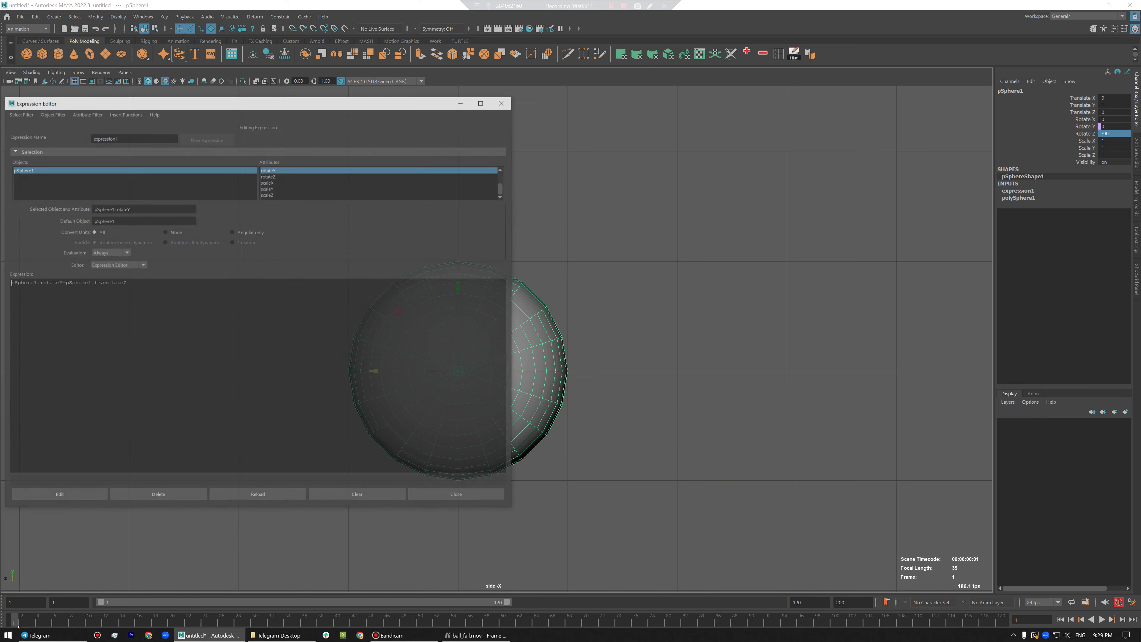
drag(344, 82, 795, 124)
click(514, 301)
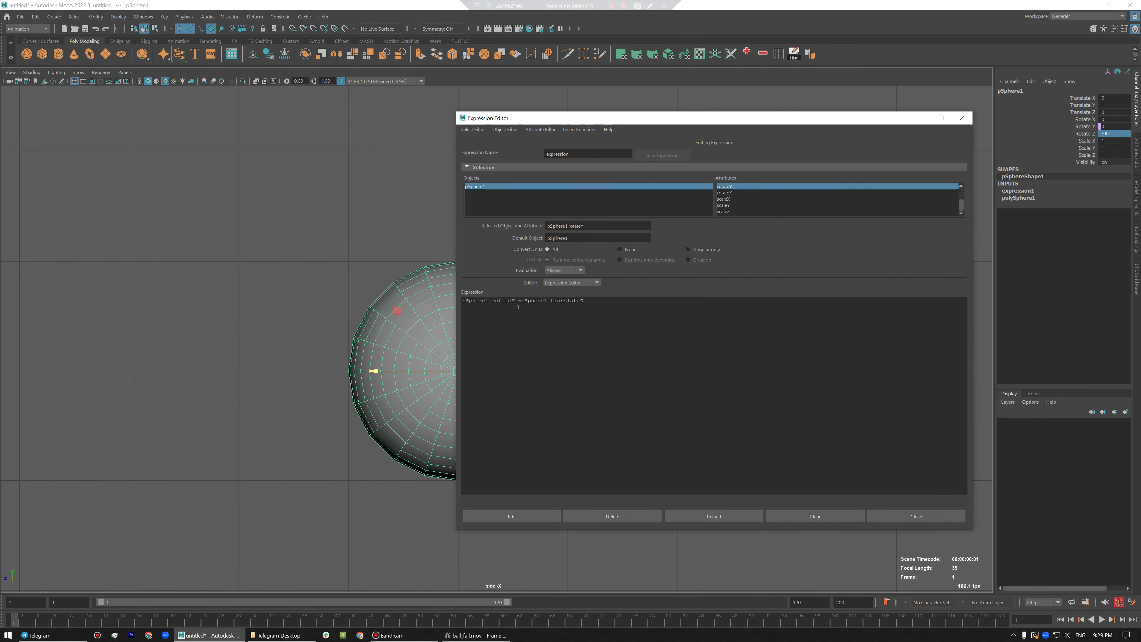
click(521, 301)
drag(767, 120, 868, 68)
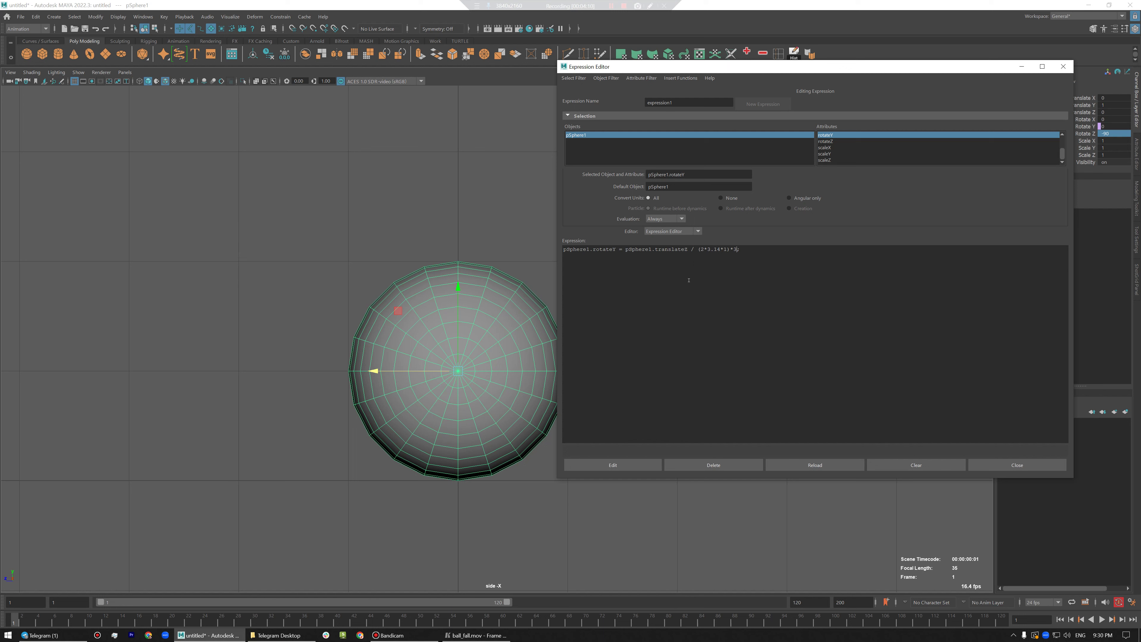
click(646, 465)
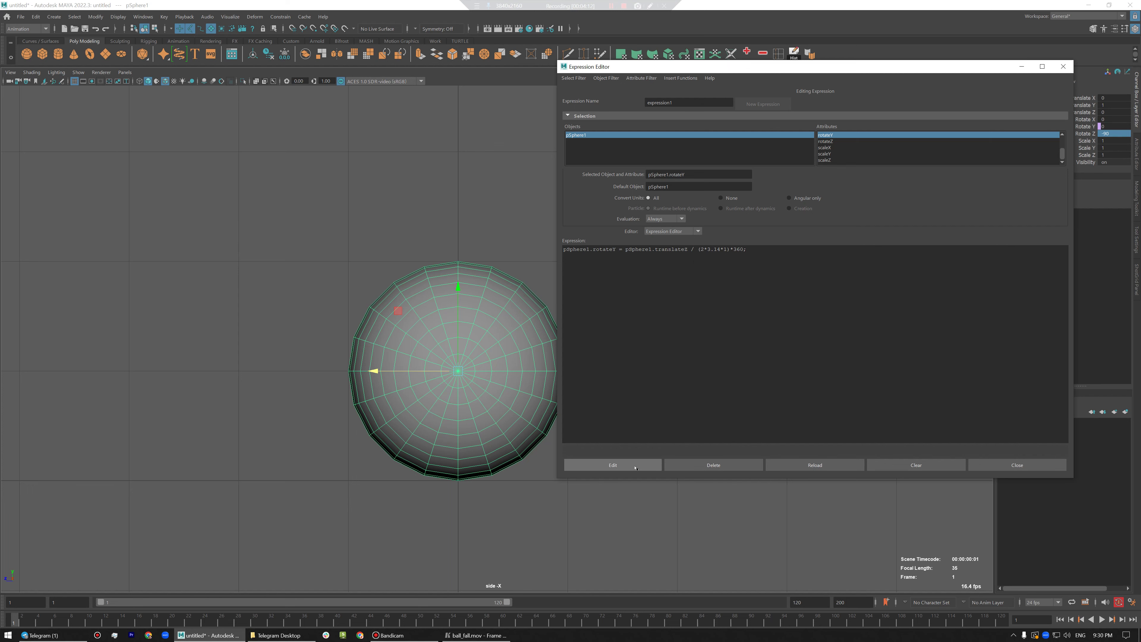
- Minimize the Expression Editor and test the sphere's rolling by moving it along Z, undoing the test move
click(1024, 66)
click(624, 343)
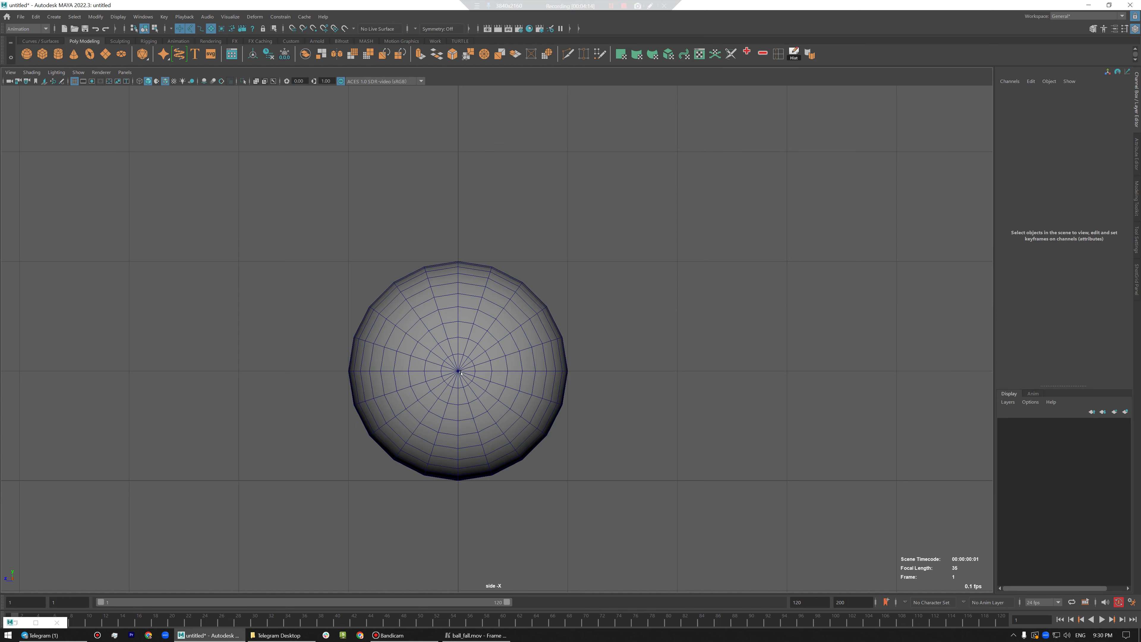
click(489, 355)
drag(430, 373, 453, 552)
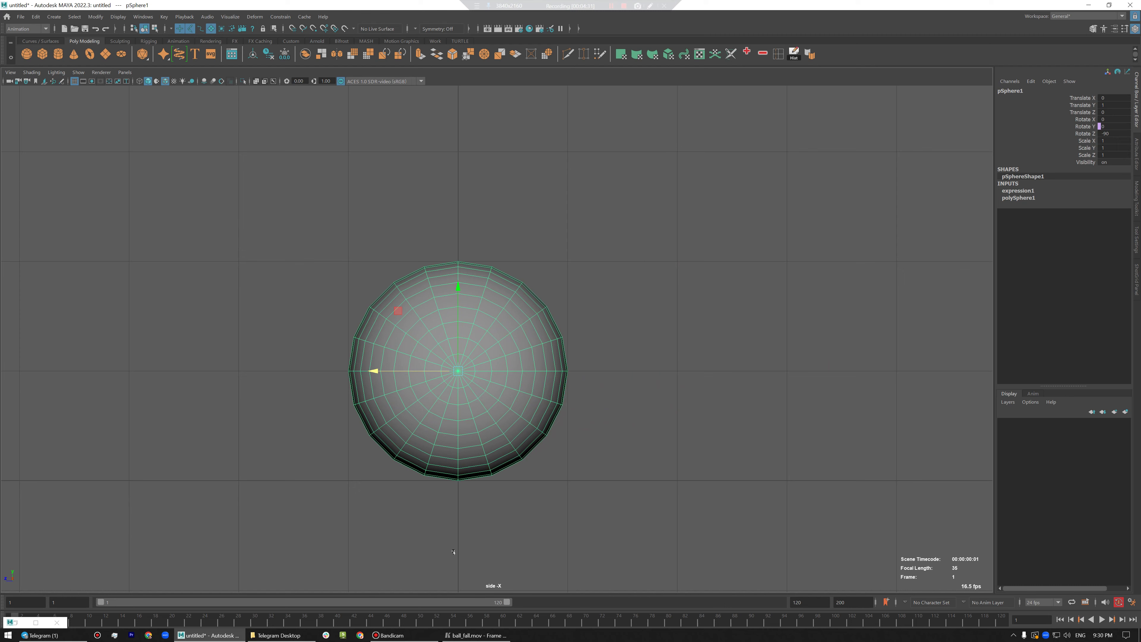
scroll(700, 400, up, 4)
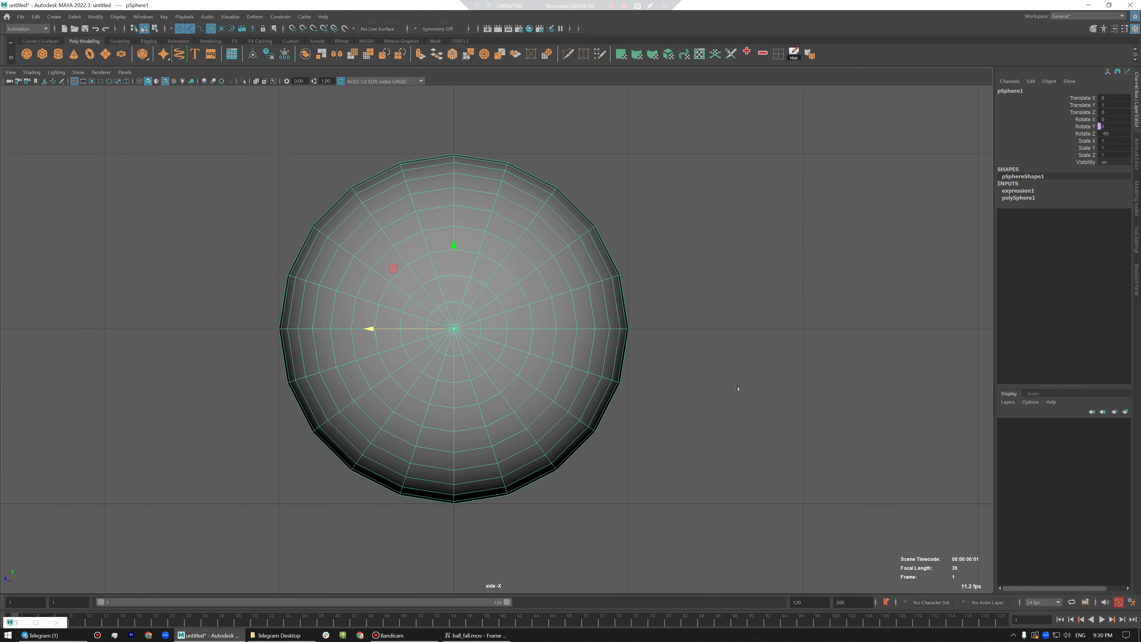
scroll(796, 378, up, 3)
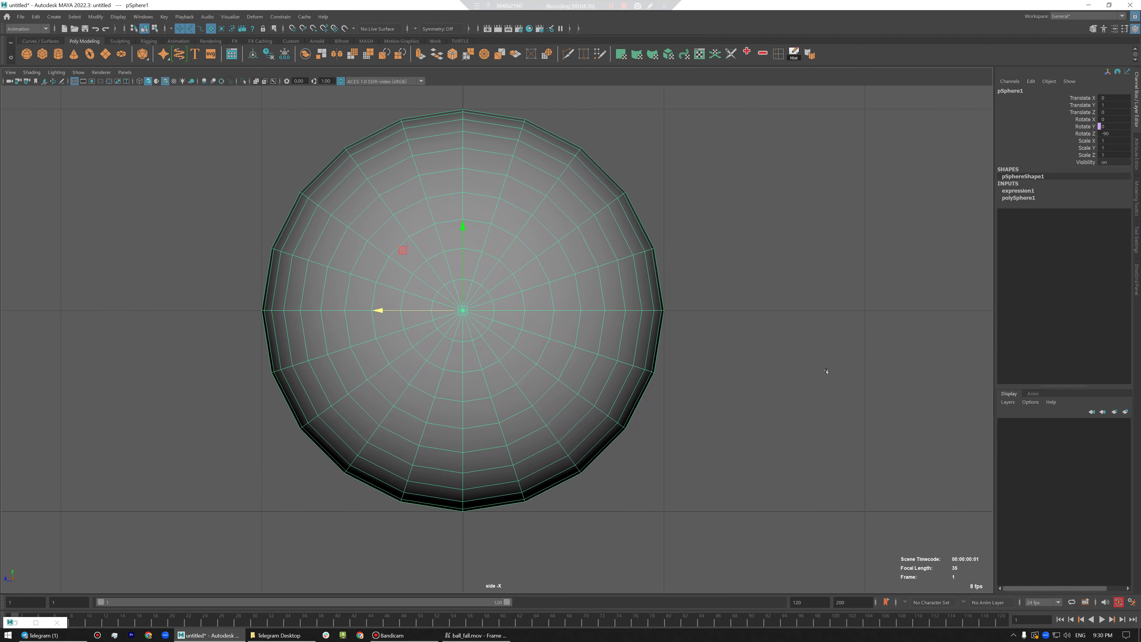
scroll(807, 355, down, 3)
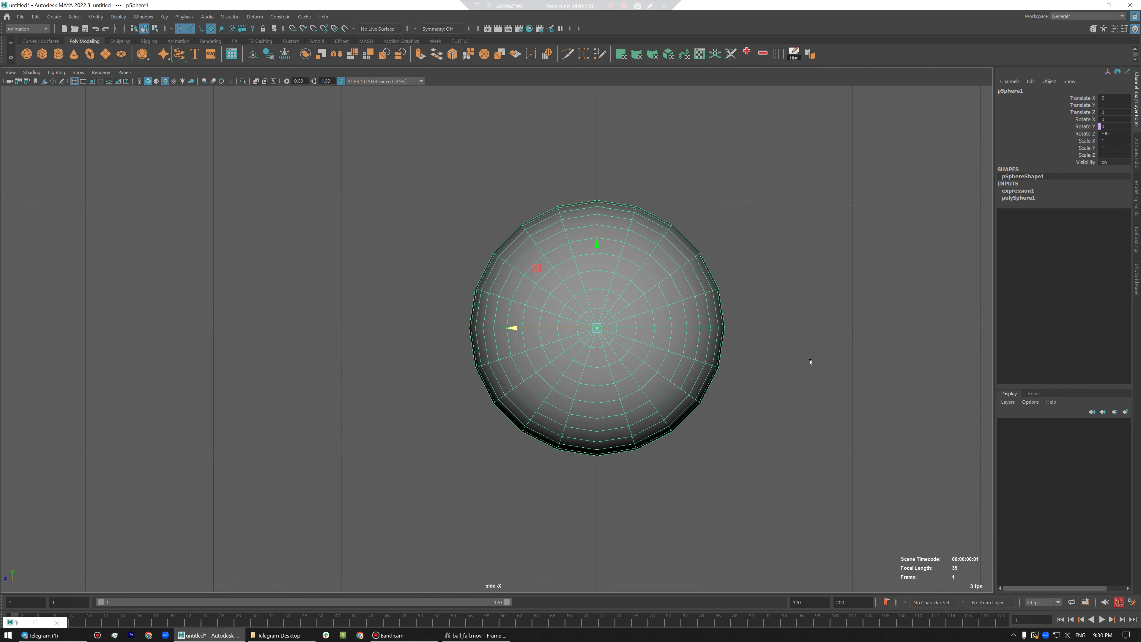
scroll(818, 359, up, 3)
alt+middle_drag(792, 361, 794, 367)
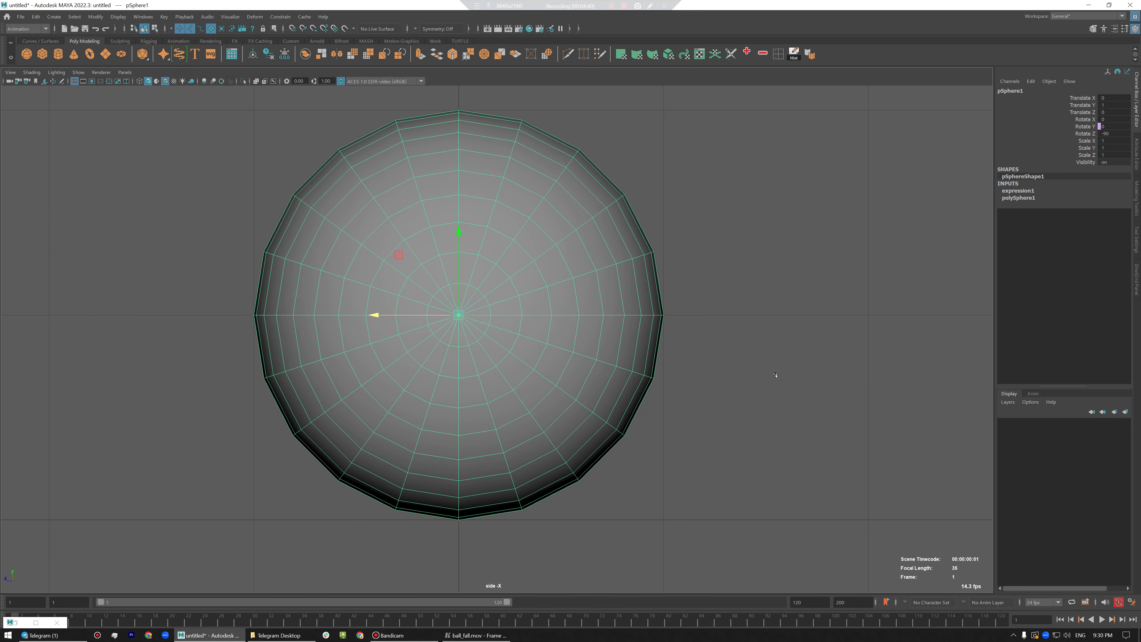
mouse_move(30, 621)
mouse_down()
mouse_move(109, 622)
mouse_move(12, 621)
mouse_up()
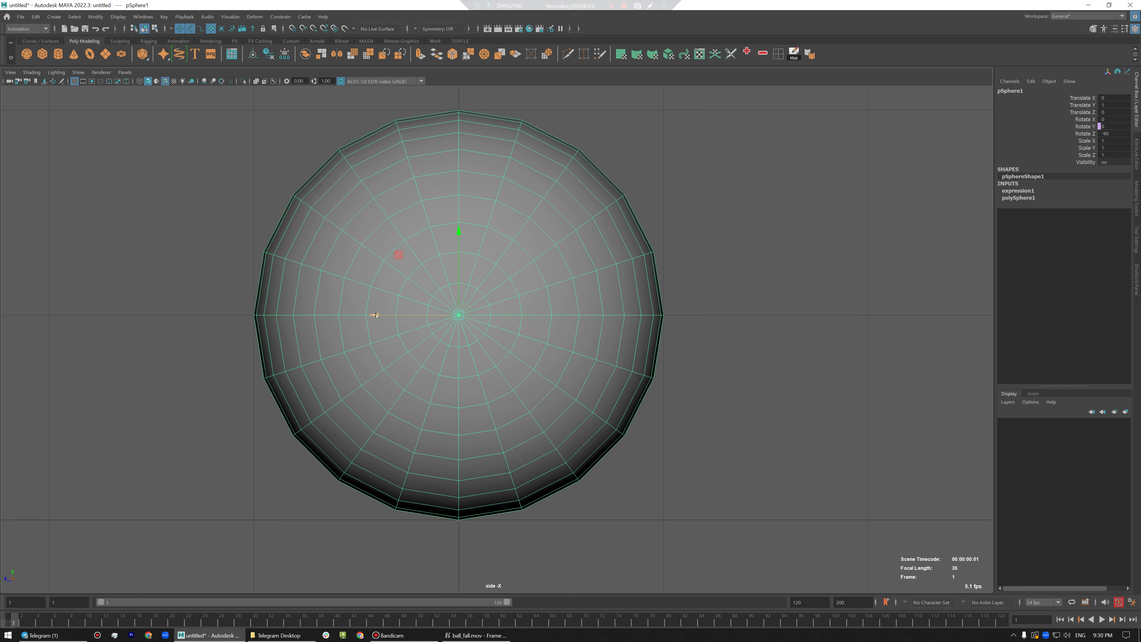
drag(414, 316, 606, 331)
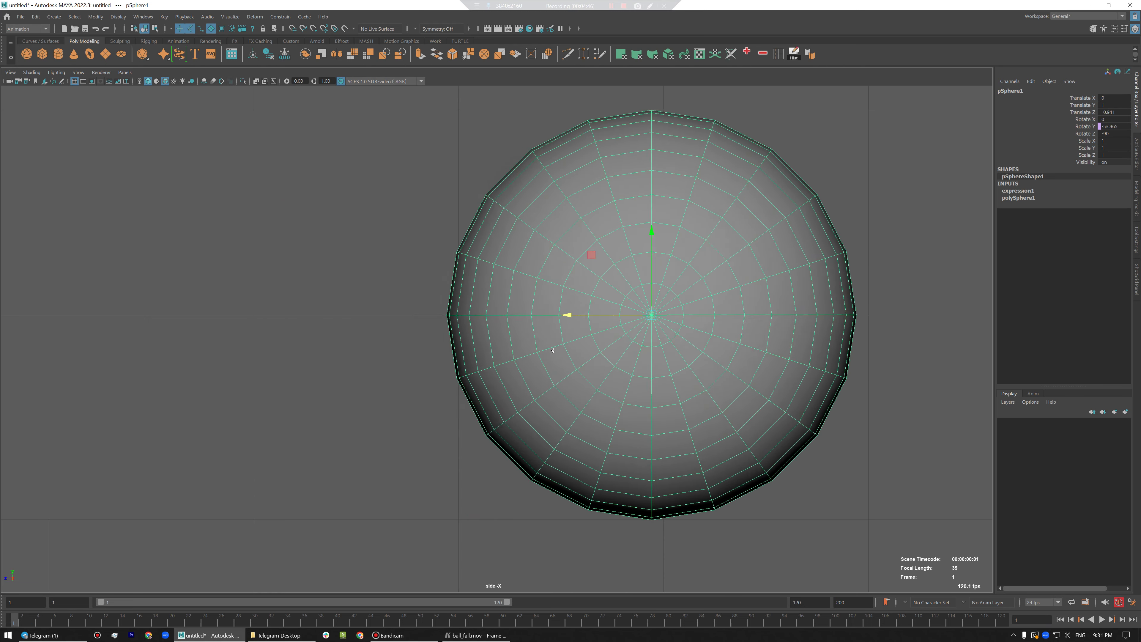
key(ctrl+z)
- Key the sphere's Translate Z at frame 1 and move it to about -3.139 along Z at frame 120
click(1086, 112)
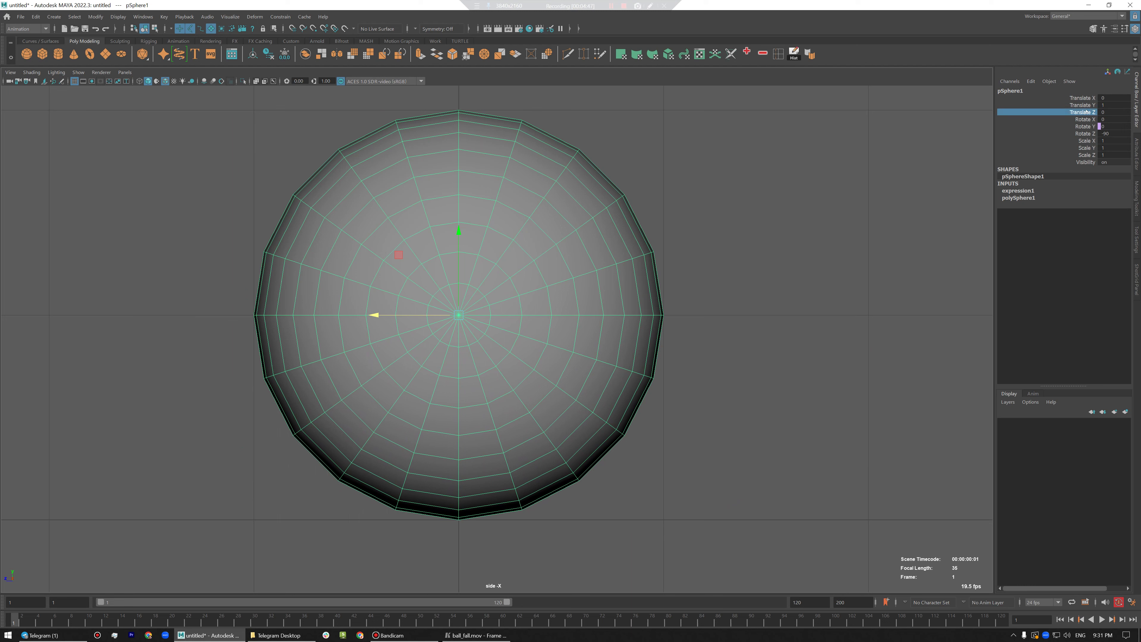
key(s)
drag(20, 621, 631, 613)
drag(388, 321, 971, 281)
alt+middle_drag(891, 490, 849, 474)
alt+right_drag(939, 471, 904, 473)
alt+middle_drag(903, 473, 799, 444)
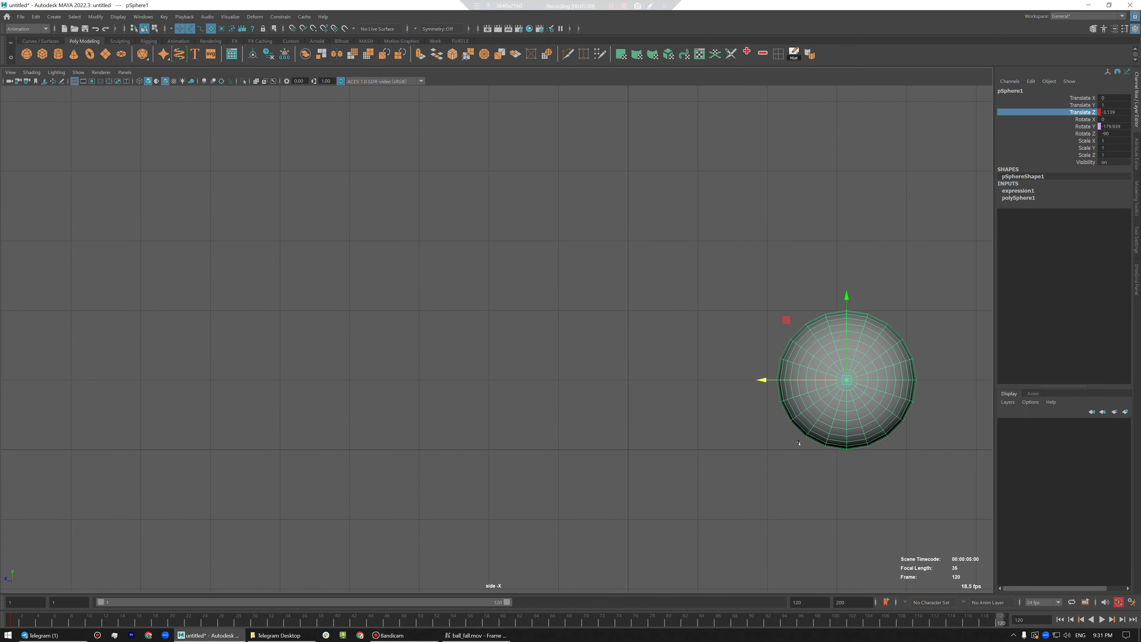
- Set the tangents of all the sphere's keys up to frame 120 to Auto and play back the animation
mouse_move(22, 621)
mouse_down()
mouse_move(181, 621)
mouse_move(22, 622)
mouse_up()
click(435, 41)
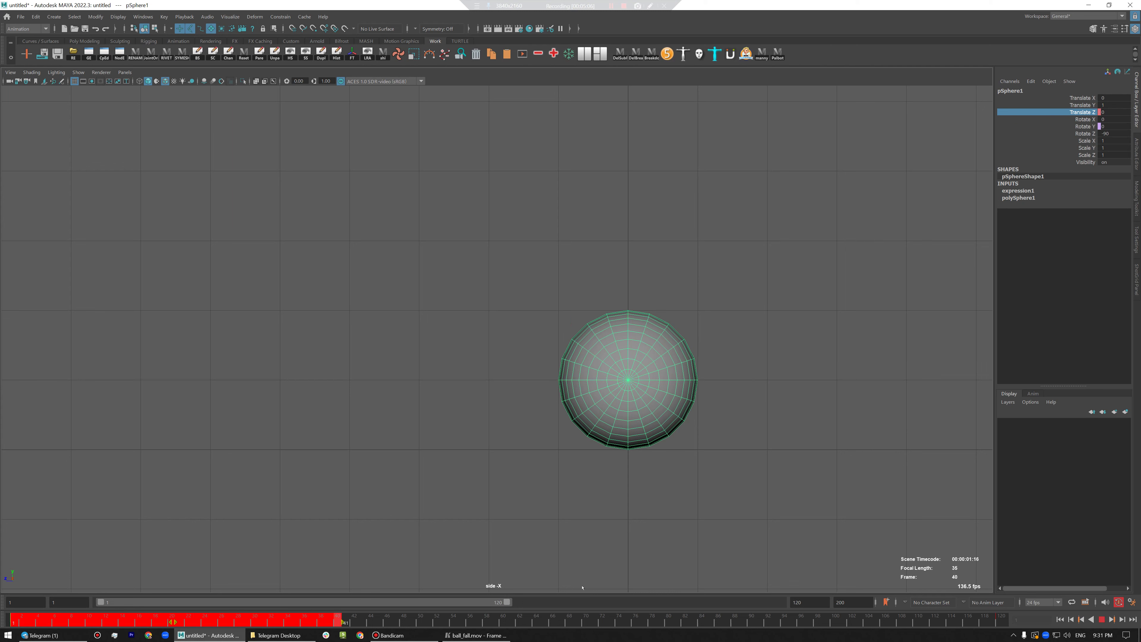
right_click(1059, 612)
mouse_move(1032, 507)
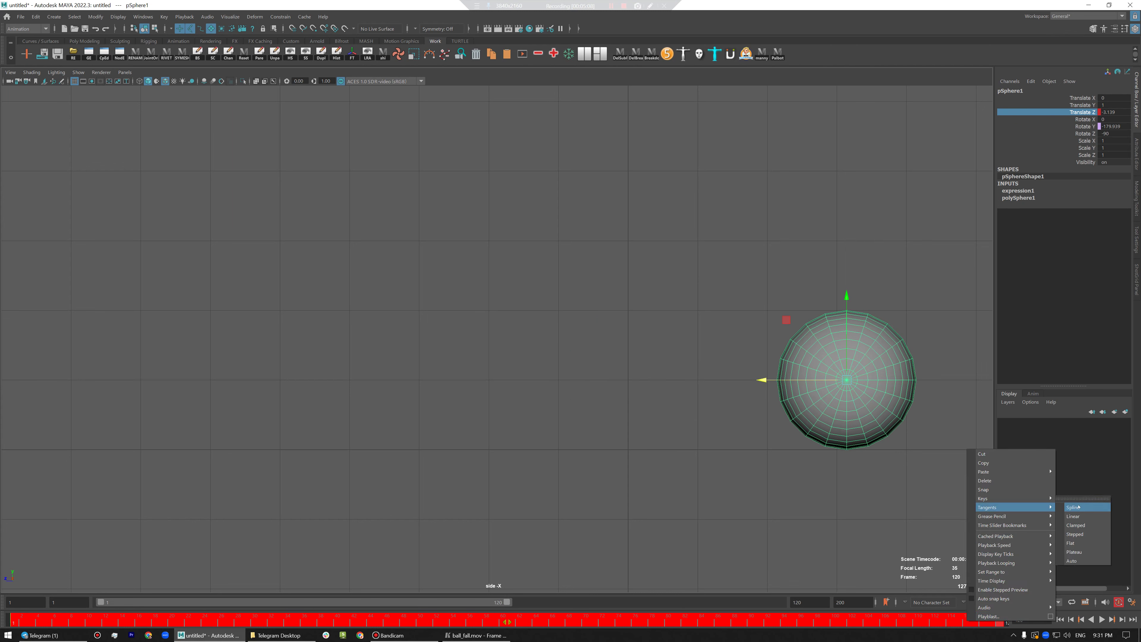
click(1071, 561)
key(alt+v)
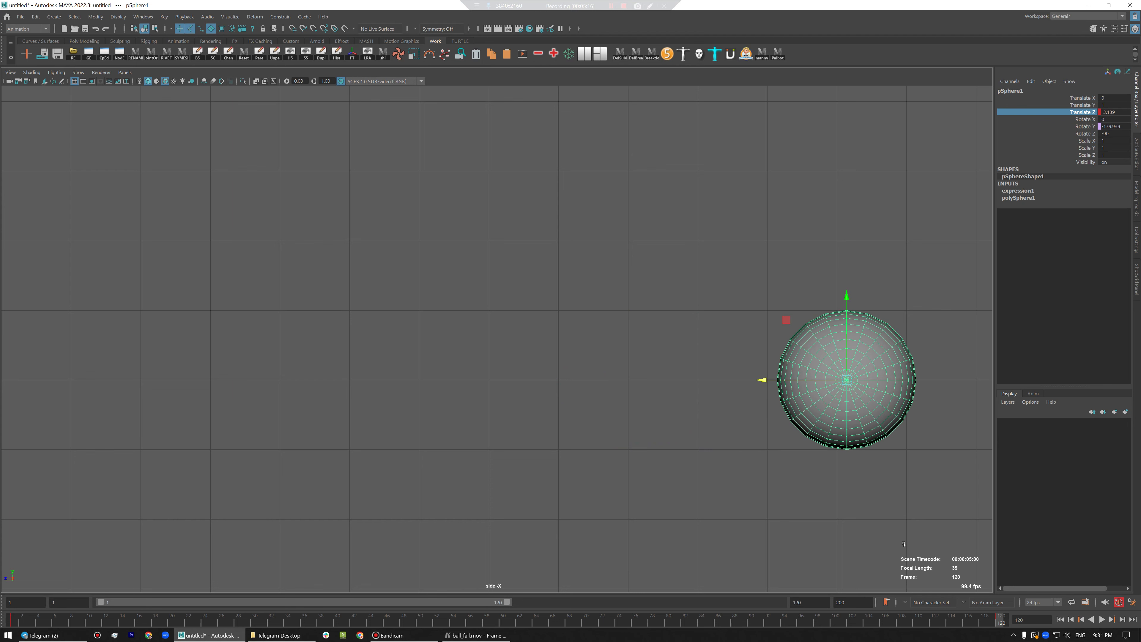
key(alt+v)
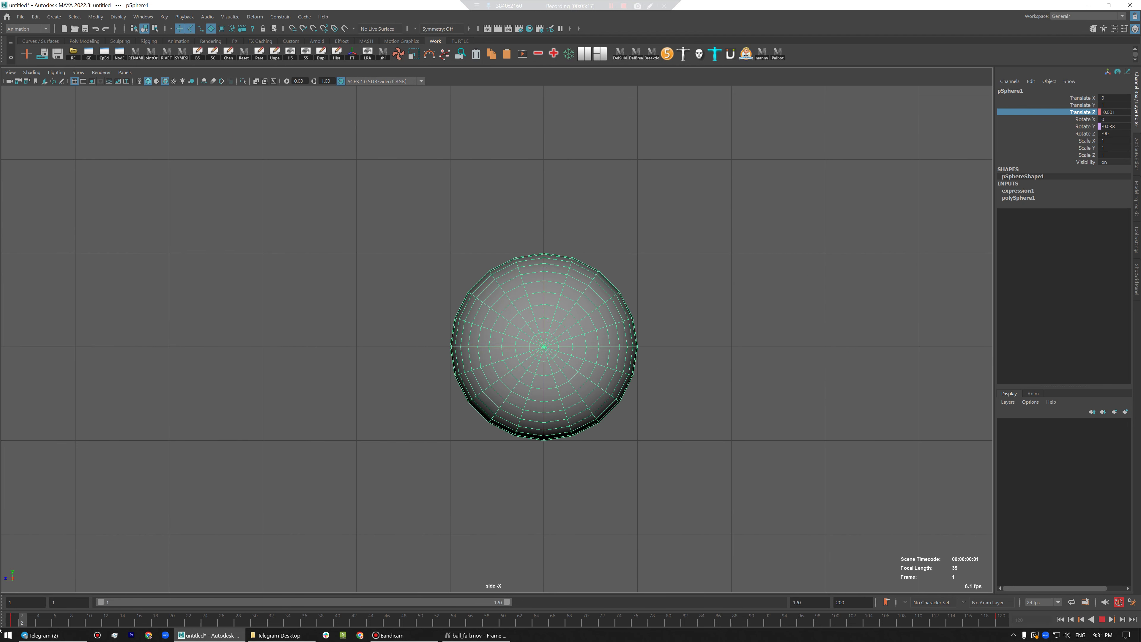
key(alt+v)
scroll(746, 377, up, 5)
- Create a locator and move it beside the sphere to about 0.925 in Y and -1.549 in Z
click(744, 430)
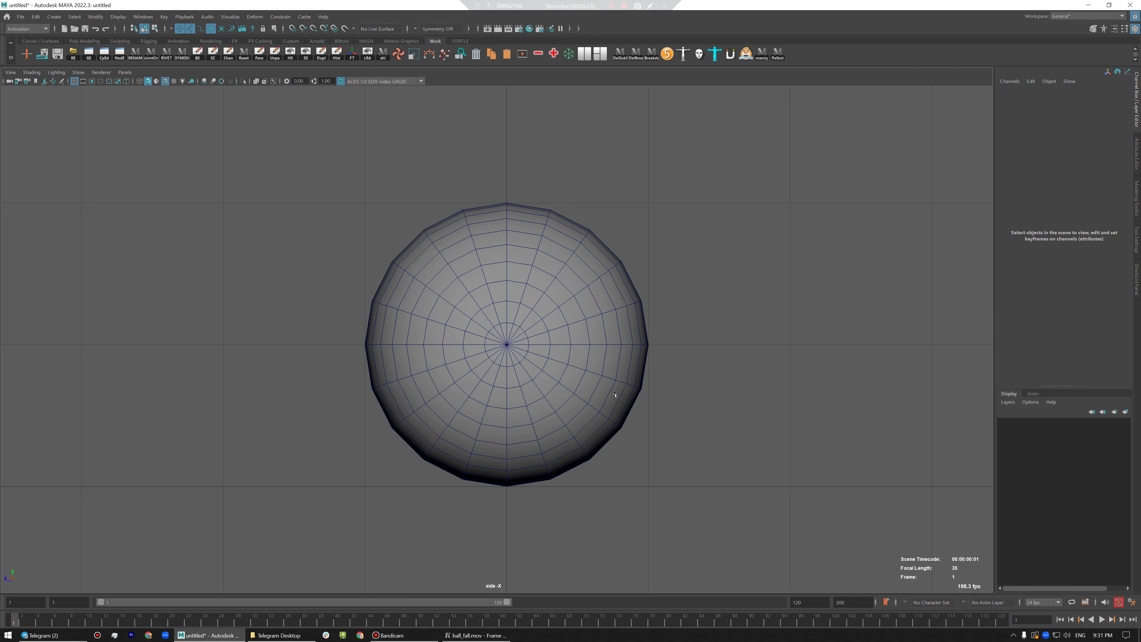
click(84, 41)
click(149, 41)
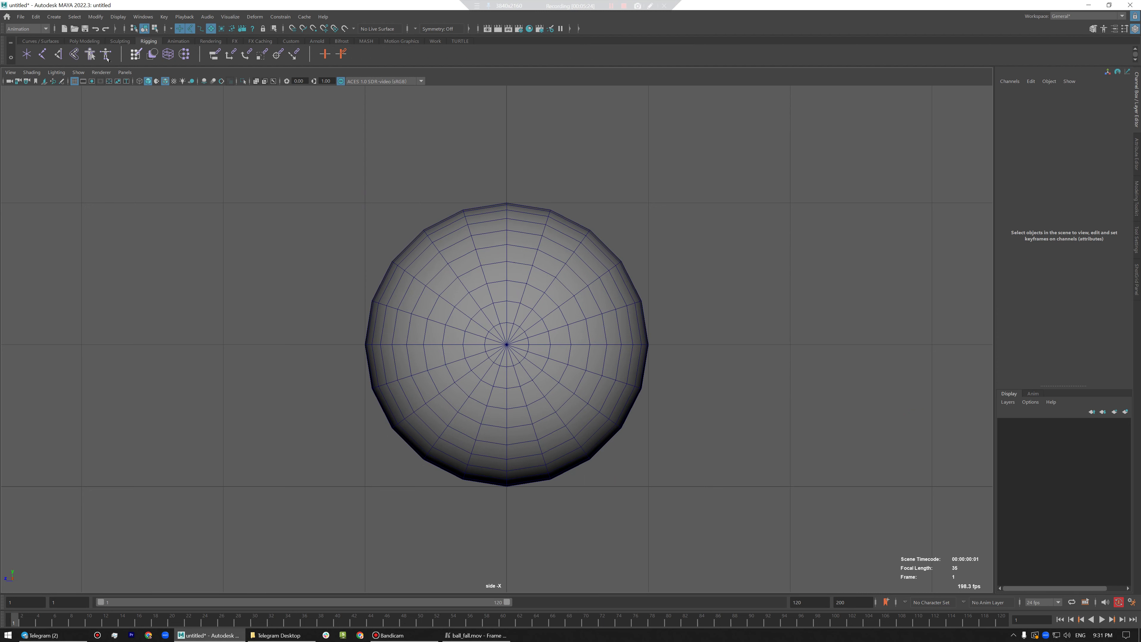
click(27, 55)
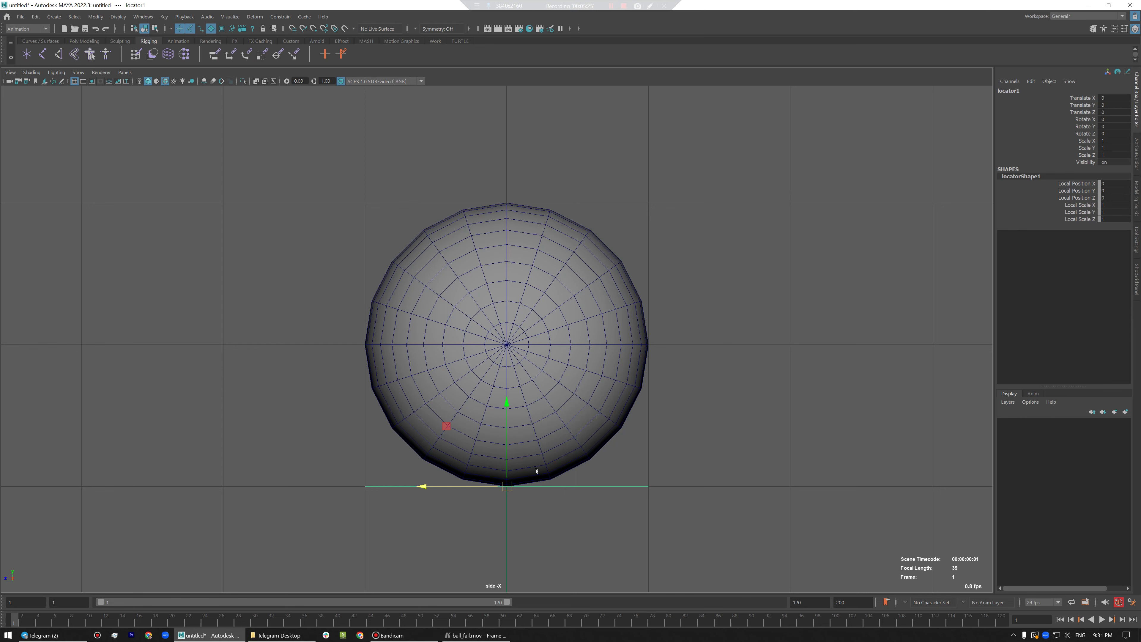
drag(506, 486, 726, 355)
scroll(648, 369, up, 2)
- Attach the locator to the sphere's side vertex facing it with a Point On Poly constraint
click(647, 344)
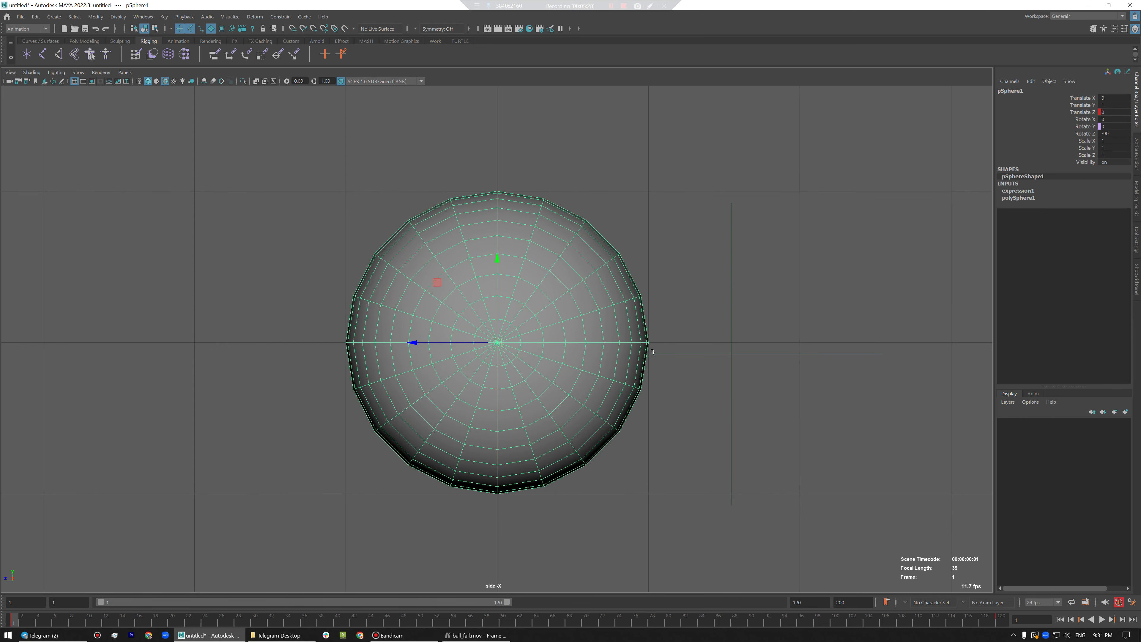
key(F9)
click(649, 343)
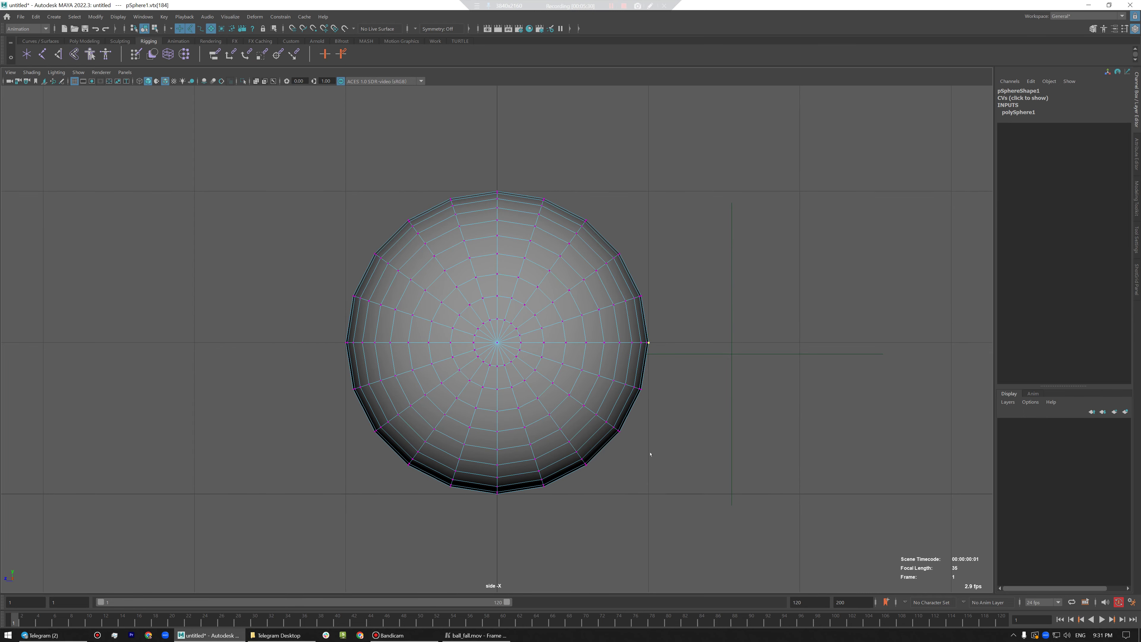
key(space)
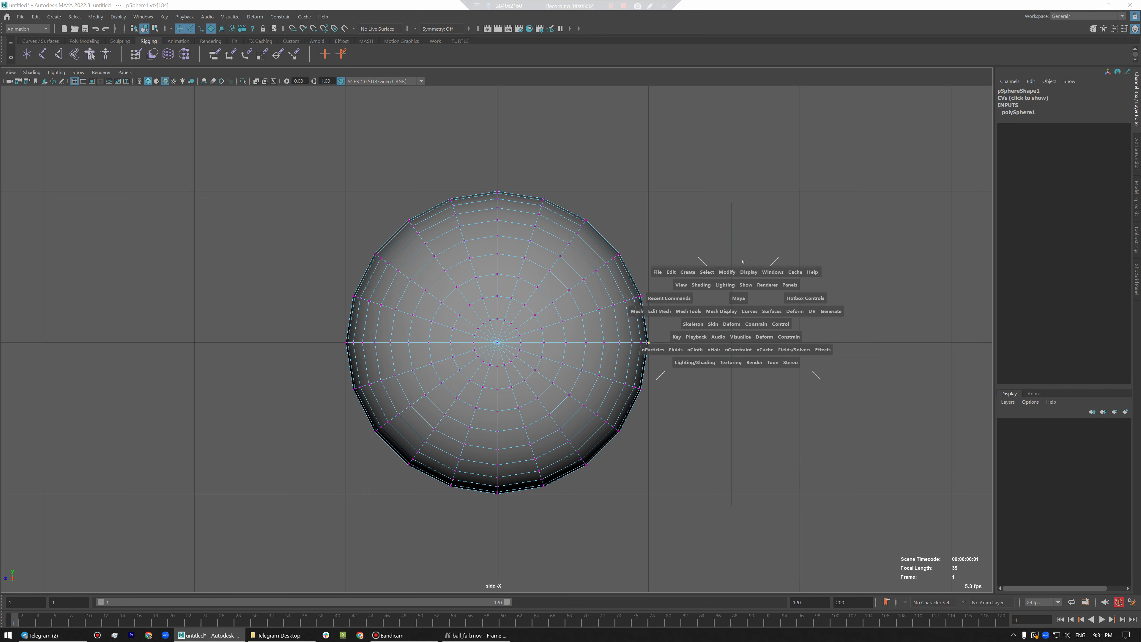
drag(742, 261, 746, 281)
ctrl+click(34, 144)
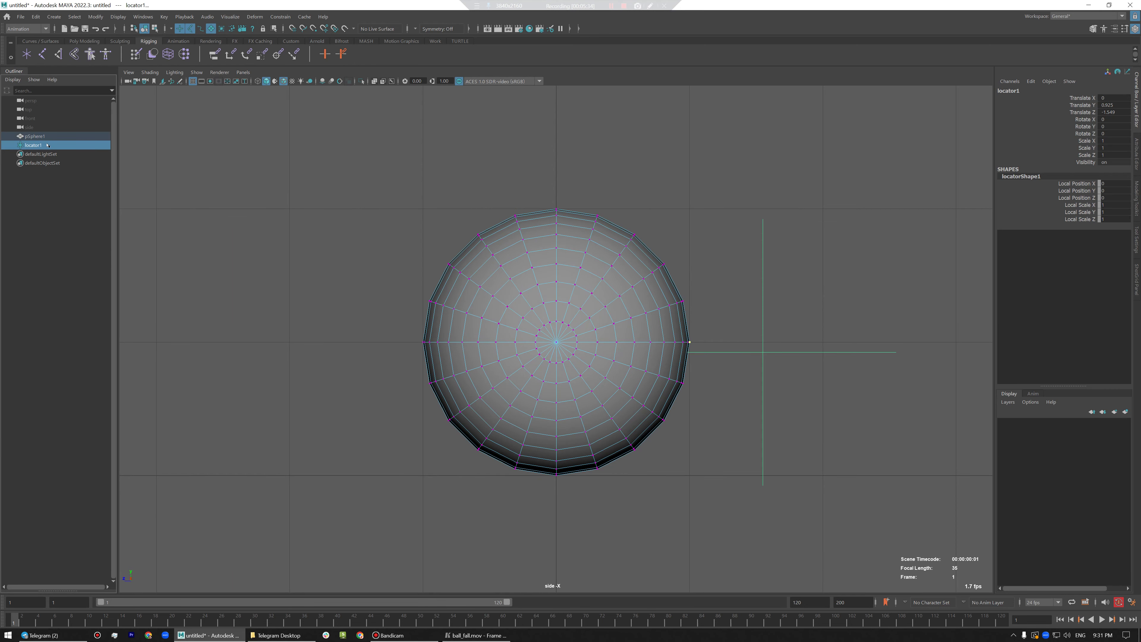
click(280, 16)
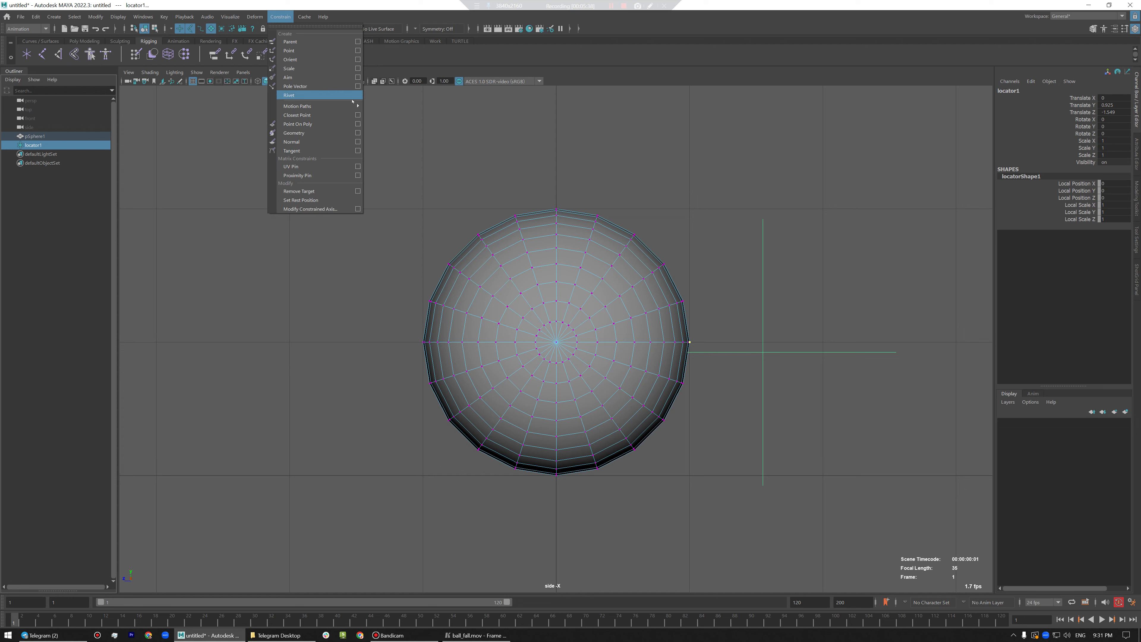
click(314, 124)
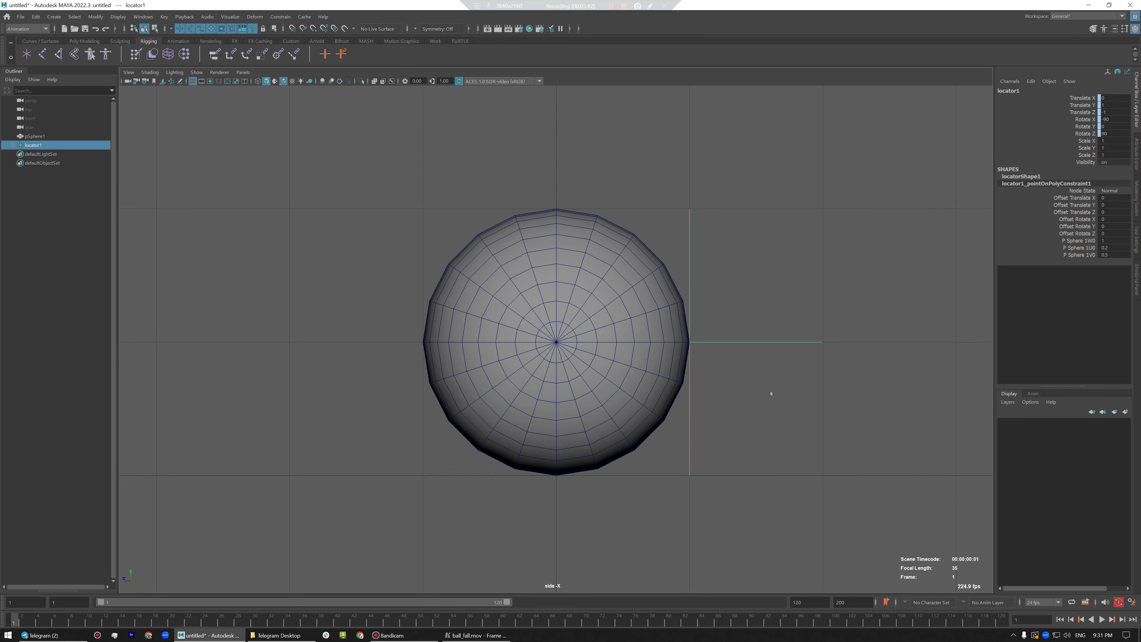
- Hide the viewport grid and play back the animation to check how the constrained locator follows the rolling sphere
click(193, 82)
alt+middle_drag(787, 449, 760, 447)
key(alt+v)
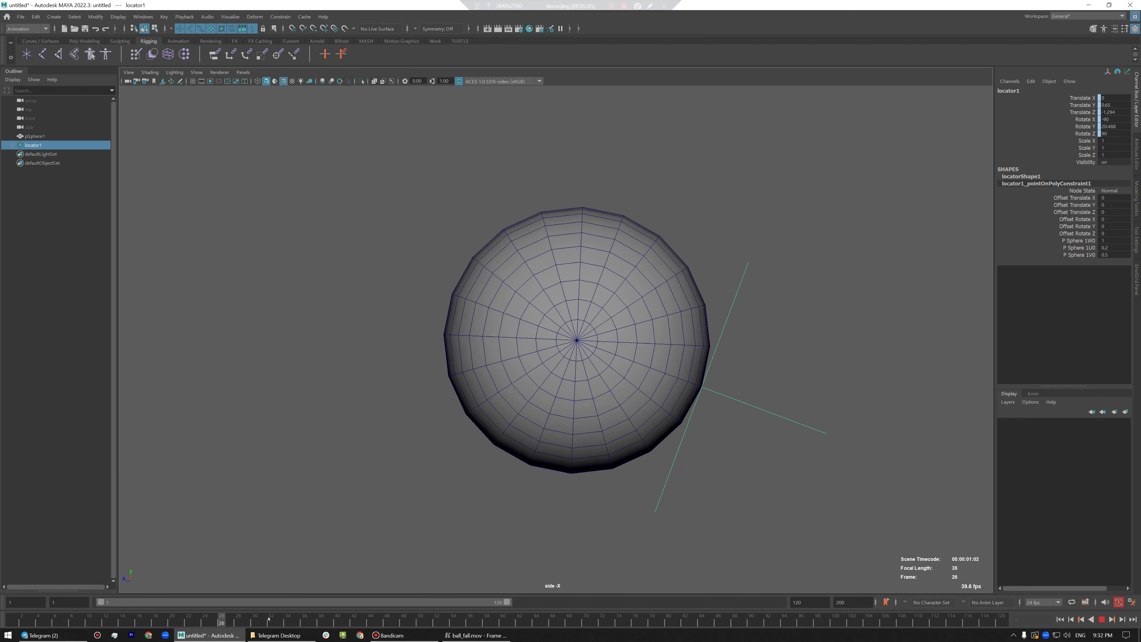
drag(995, 619, 11, 621)
key(alt+v)
drag(996, 615, 23, 624)
scroll(672, 432, up, 2)
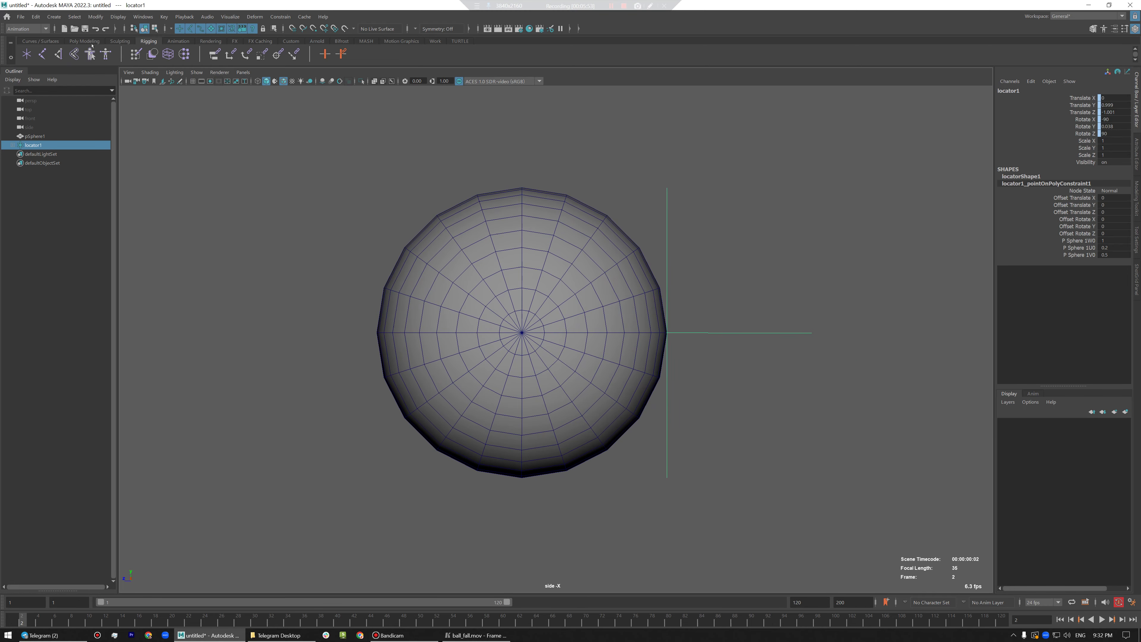
- Create a polygon cube under the sphere and set its height to 2
click(85, 40)
click(27, 54)
key(ctrl+z)
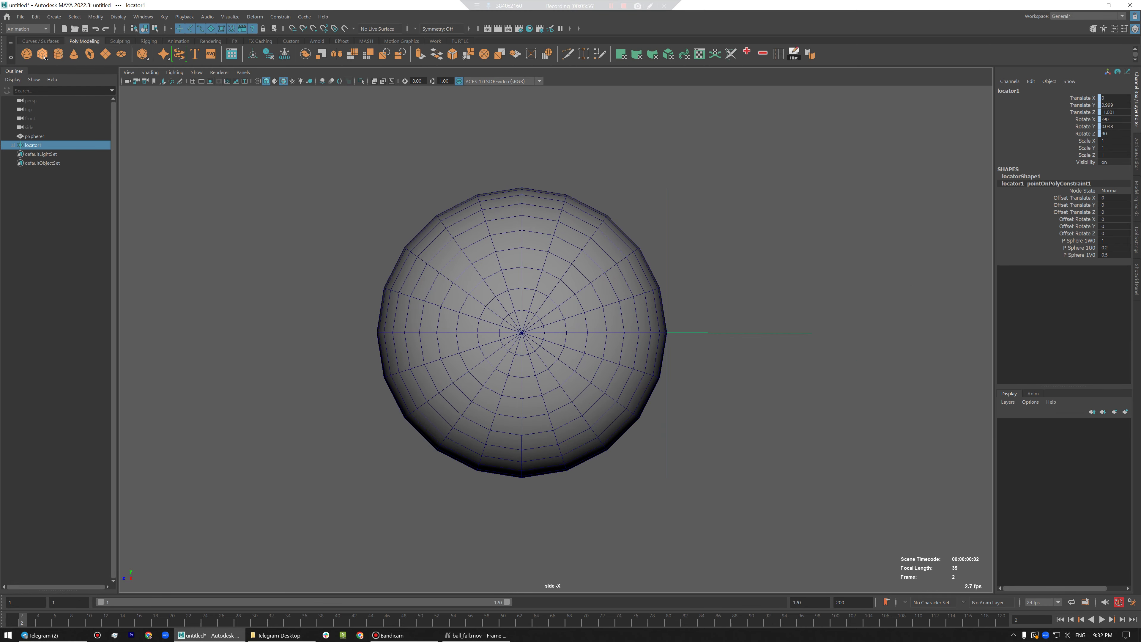
click(45, 54)
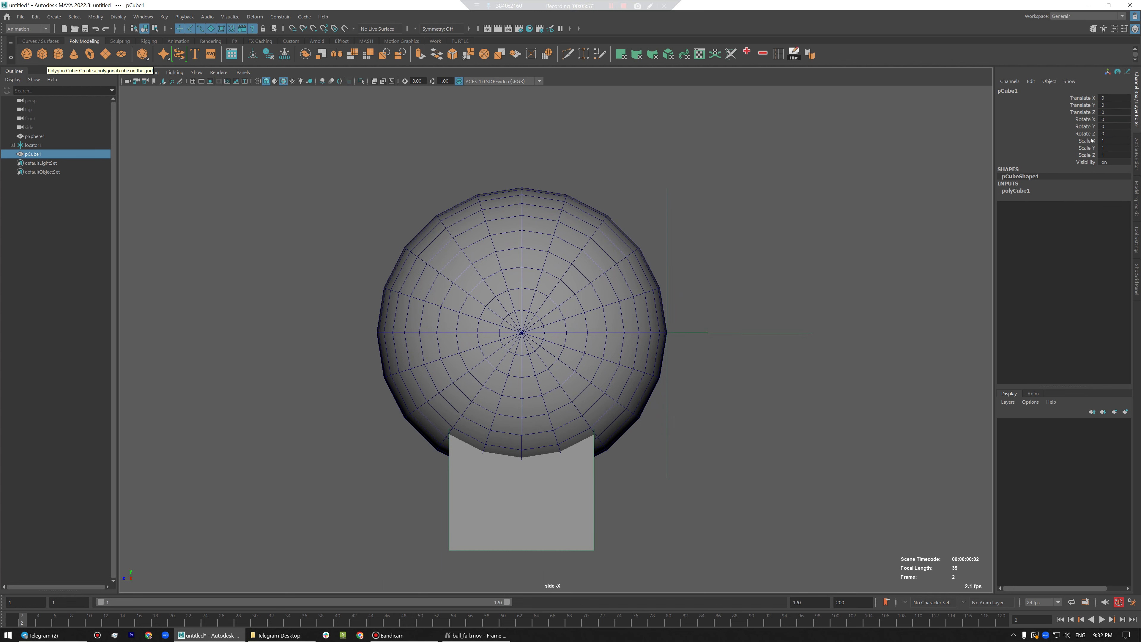
click(1037, 190)
double_click(1038, 191)
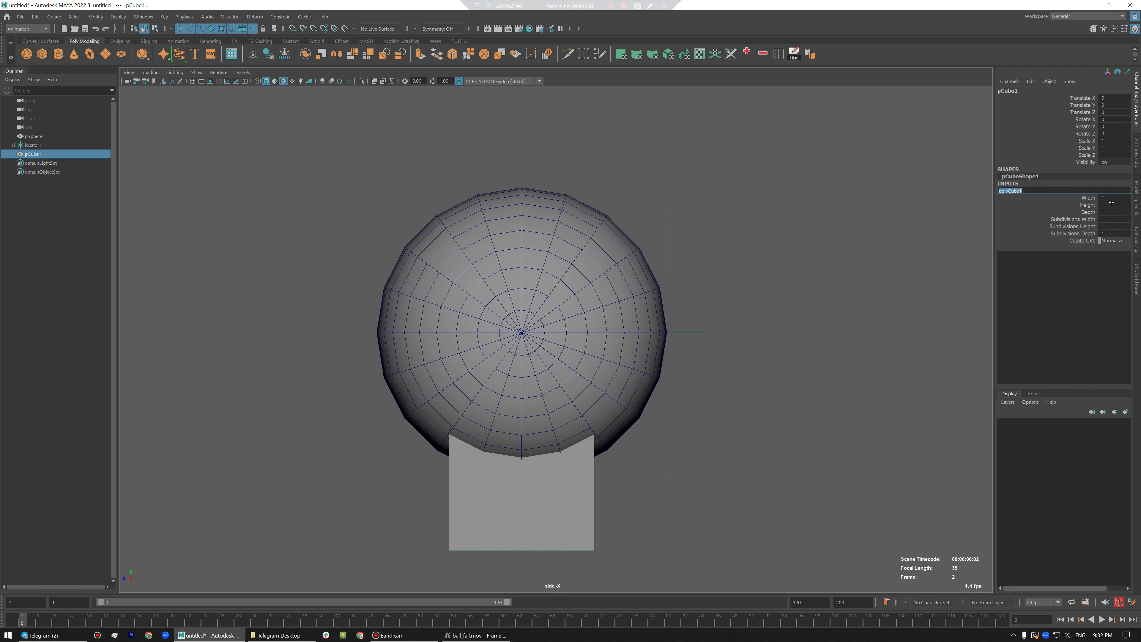
click(1093, 205)
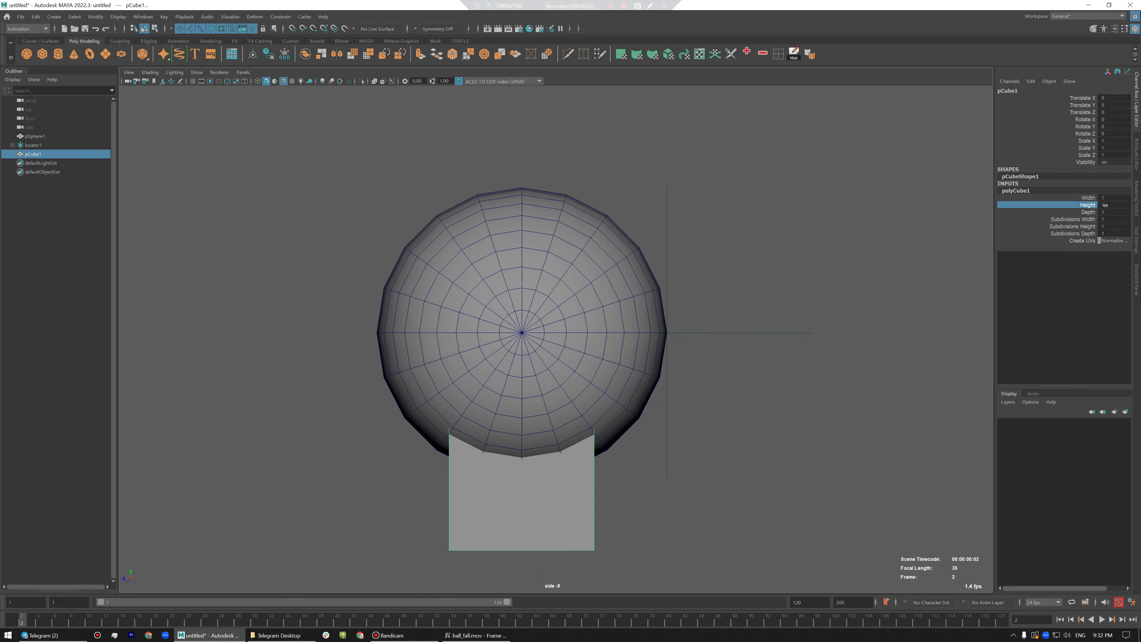
click(1105, 205)
text(2)
- Set the cube's Translate Y to -1 and increase its depth to about 17 to form a ground slab
click(1110, 104)
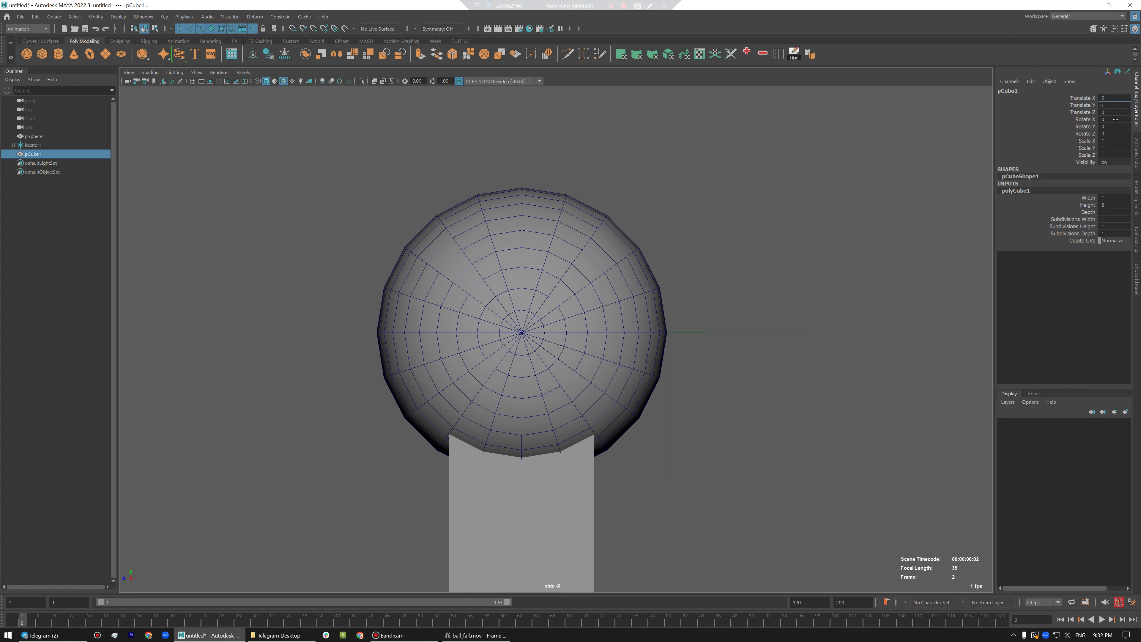
key(Return)
click(1092, 213)
middle_drag(866, 332, 914, 322)
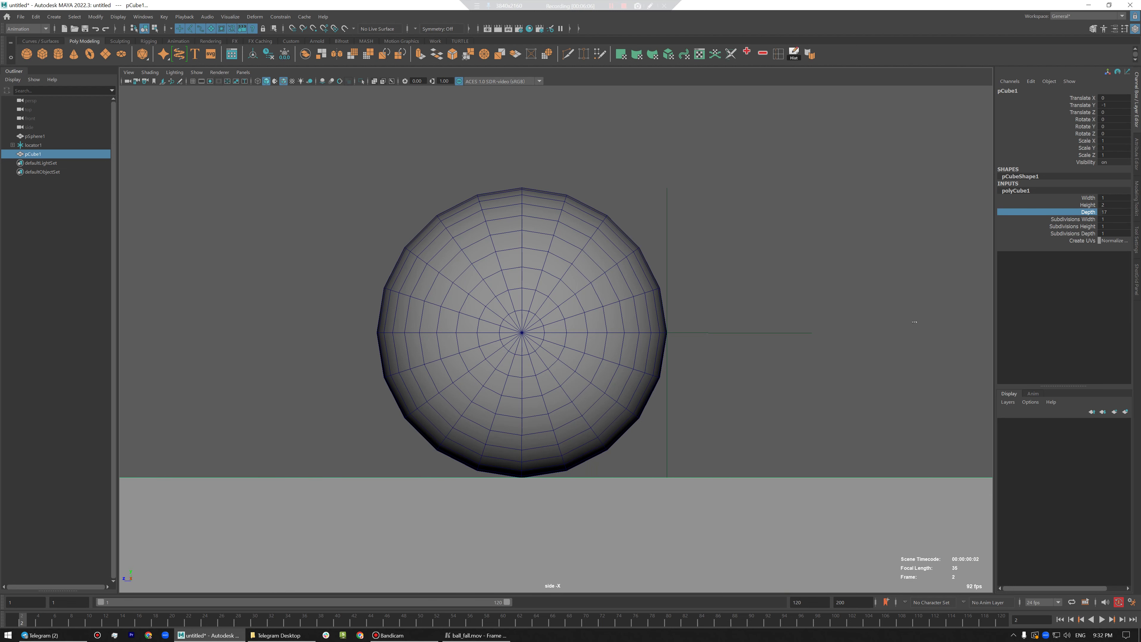
- Deselect the ground slab, play back the animation to check the roll on the ground, and return to frame 1
click(854, 363)
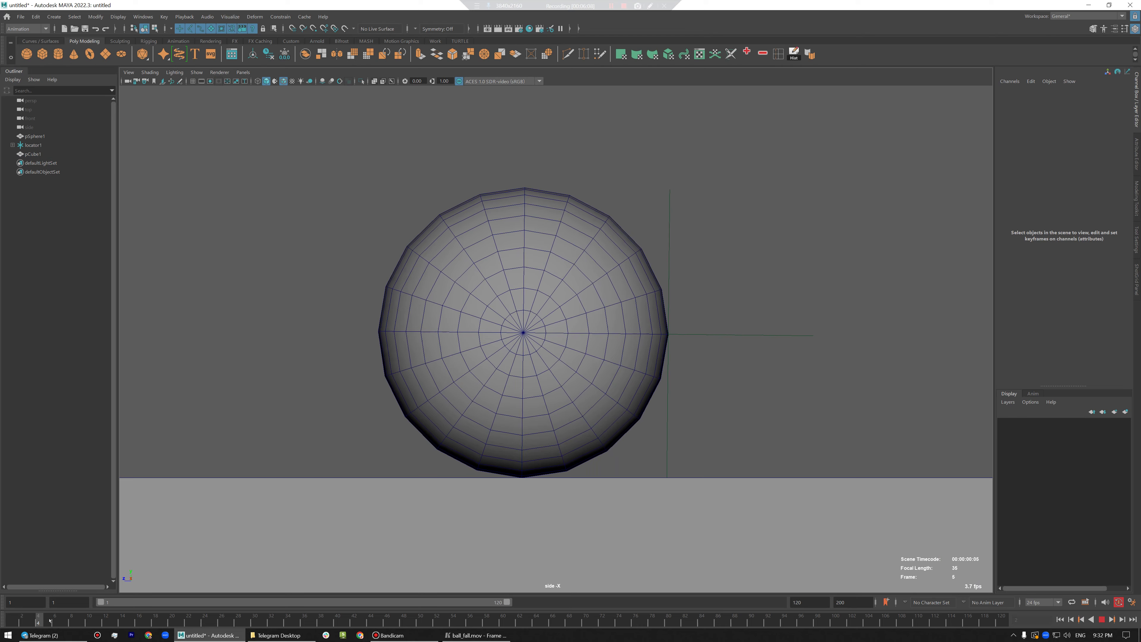
key(alt+v)
mouse_move(318, 613)
mouse_down()
mouse_move(471, 596)
mouse_move(279, 595)
mouse_move(0, 626)
mouse_up()
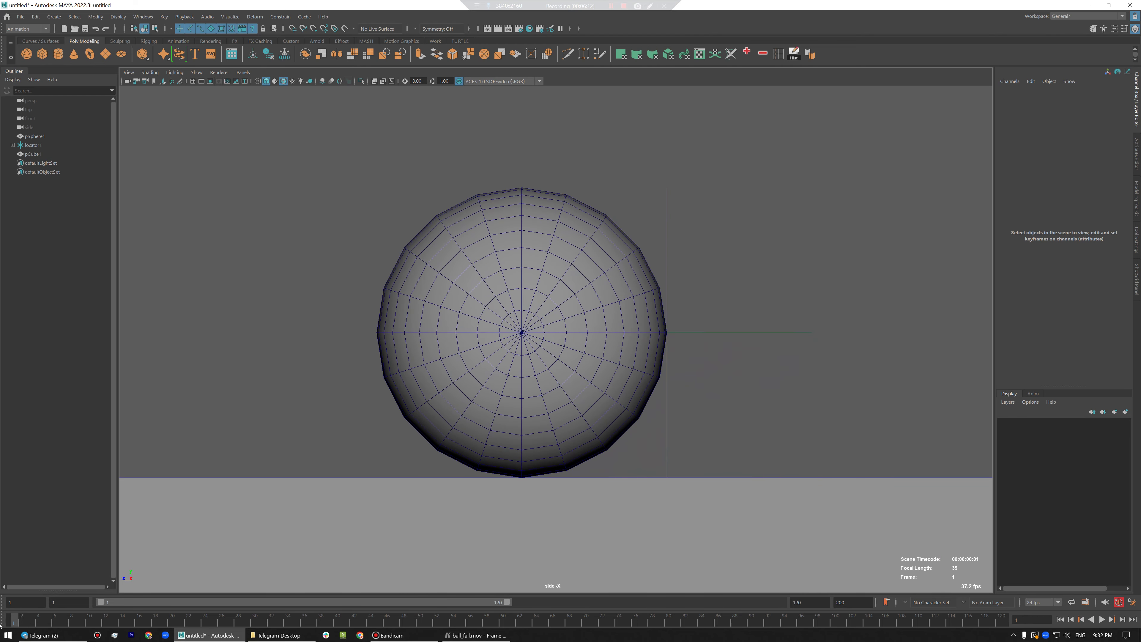
- Ghost the locator at the sphere's side and play and scrub the animation to follow its path
drag(723, 338, 752, 355)
alt+middle_drag(794, 345, 622, 345)
alt+right_drag(665, 365, 732, 380)
alt+middle_drag(730, 374, 721, 362)
click(255, 17)
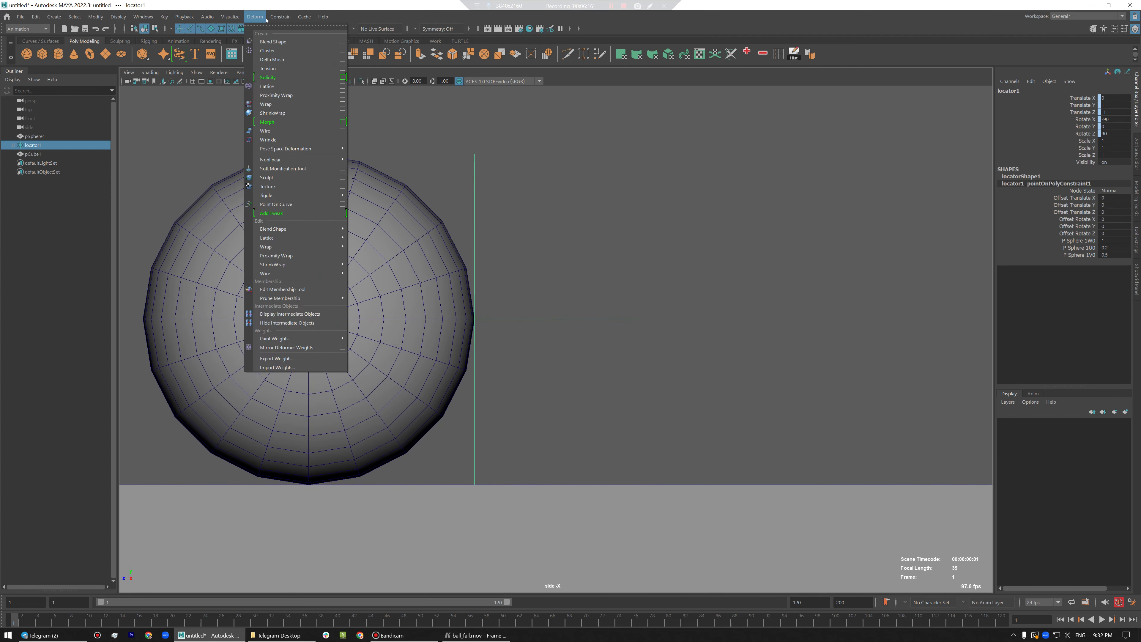
click(185, 16)
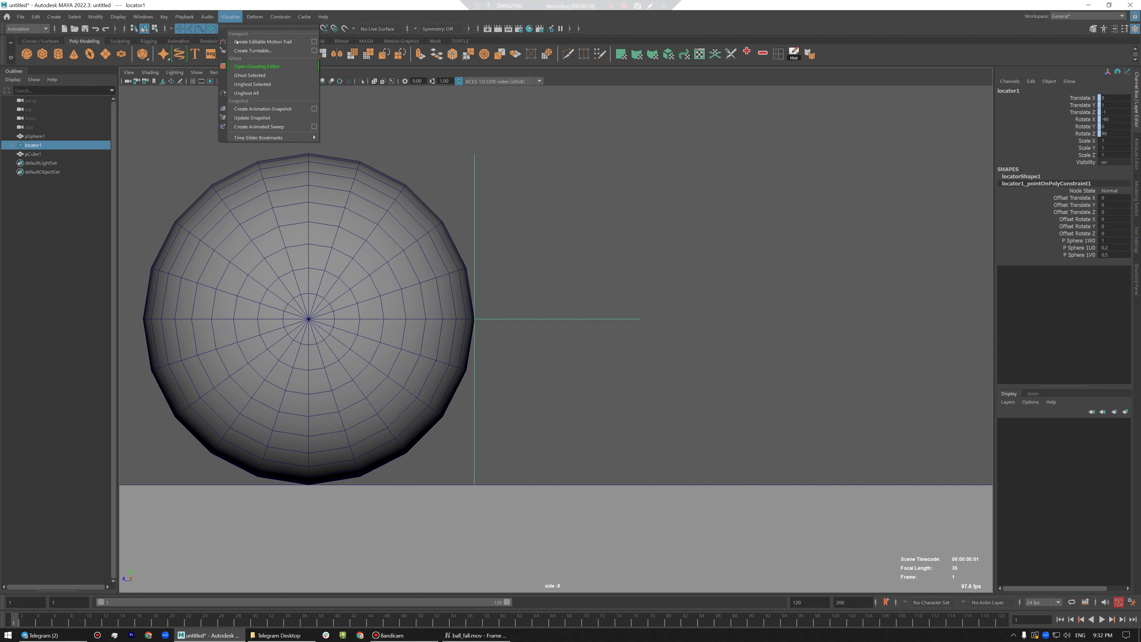
click(244, 73)
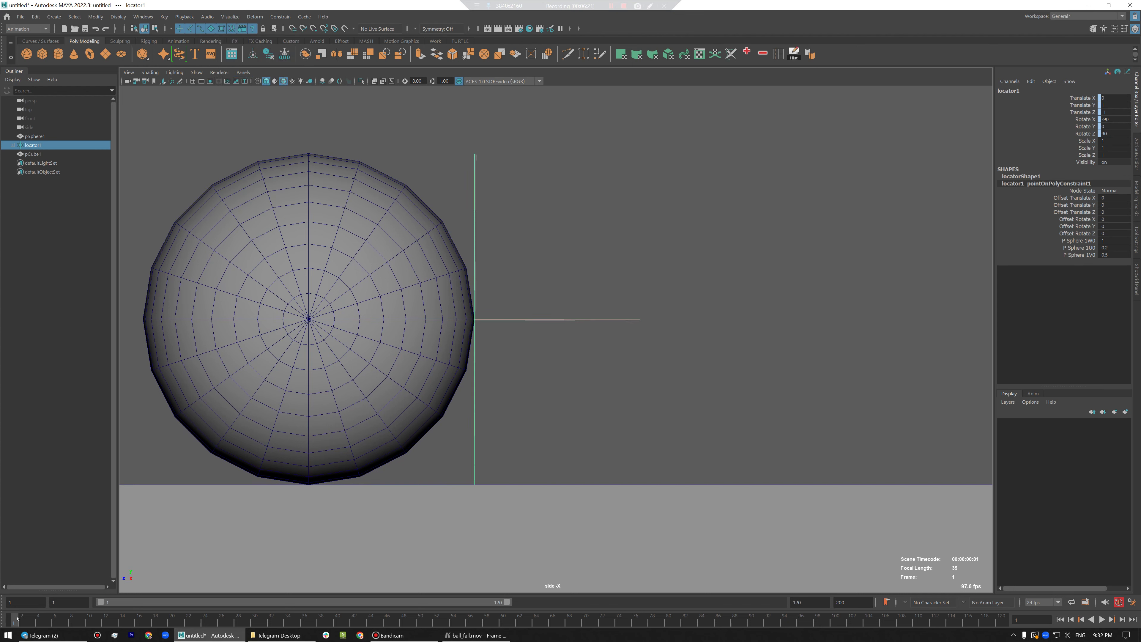
key(alt+v)
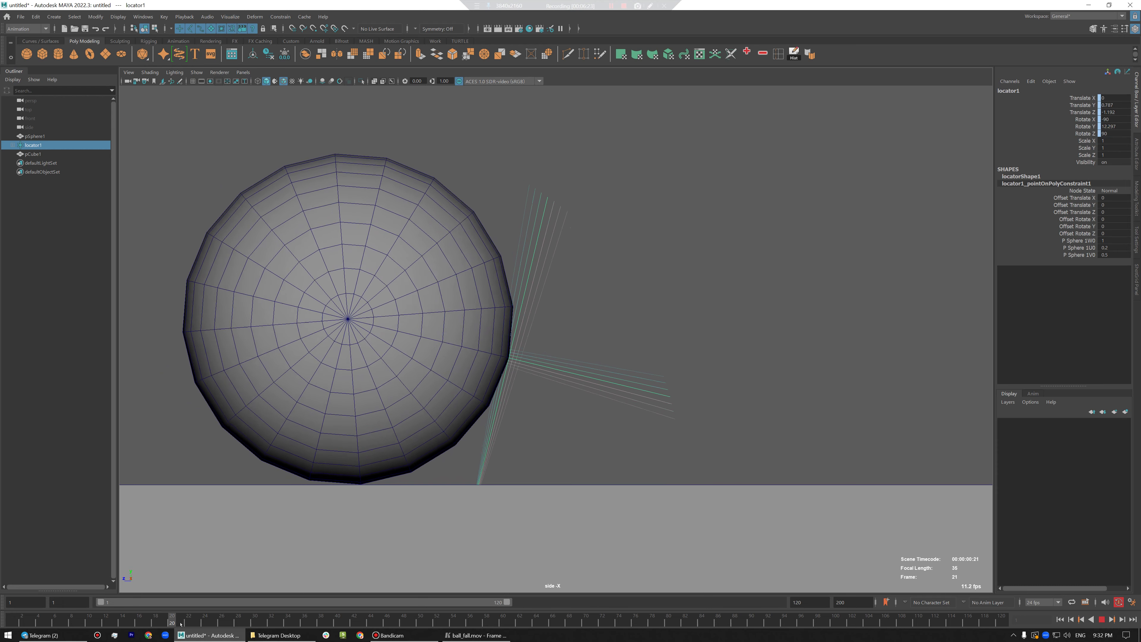
drag(40, 624, 228, 628)
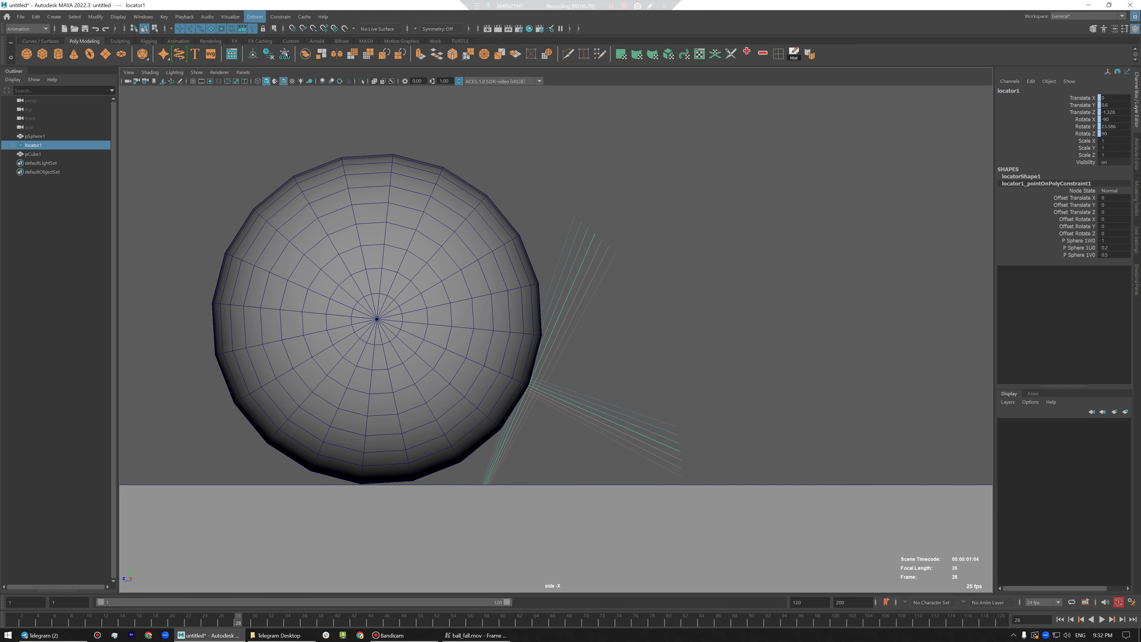
- Examine the locator's transform and Point On Poly constraint attributes
key(ctrl+a)
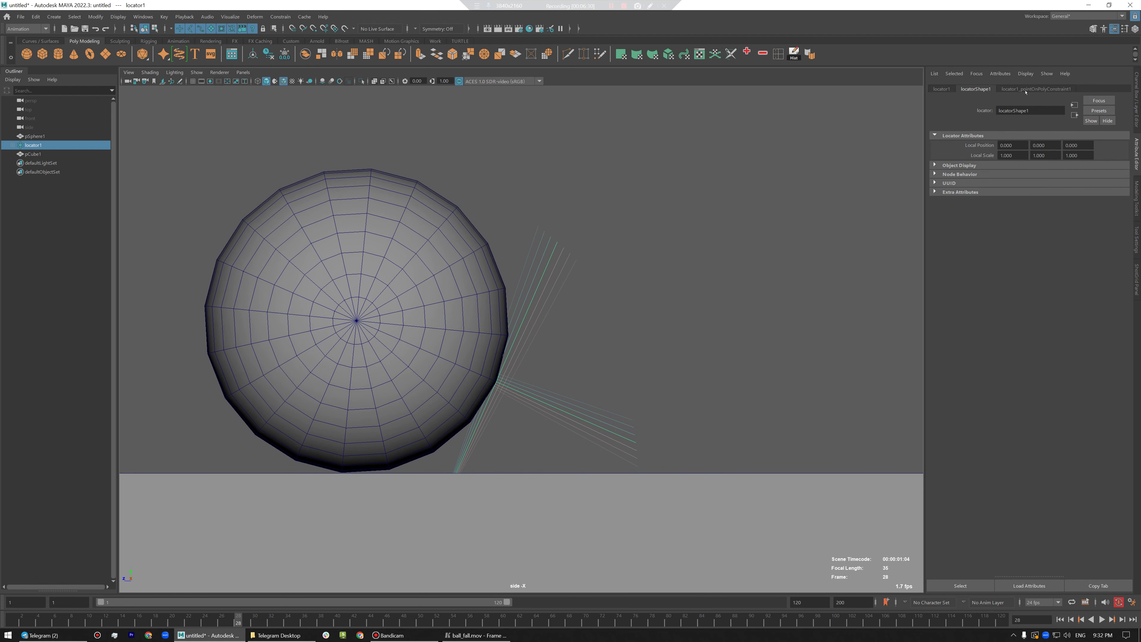
click(1026, 89)
click(948, 89)
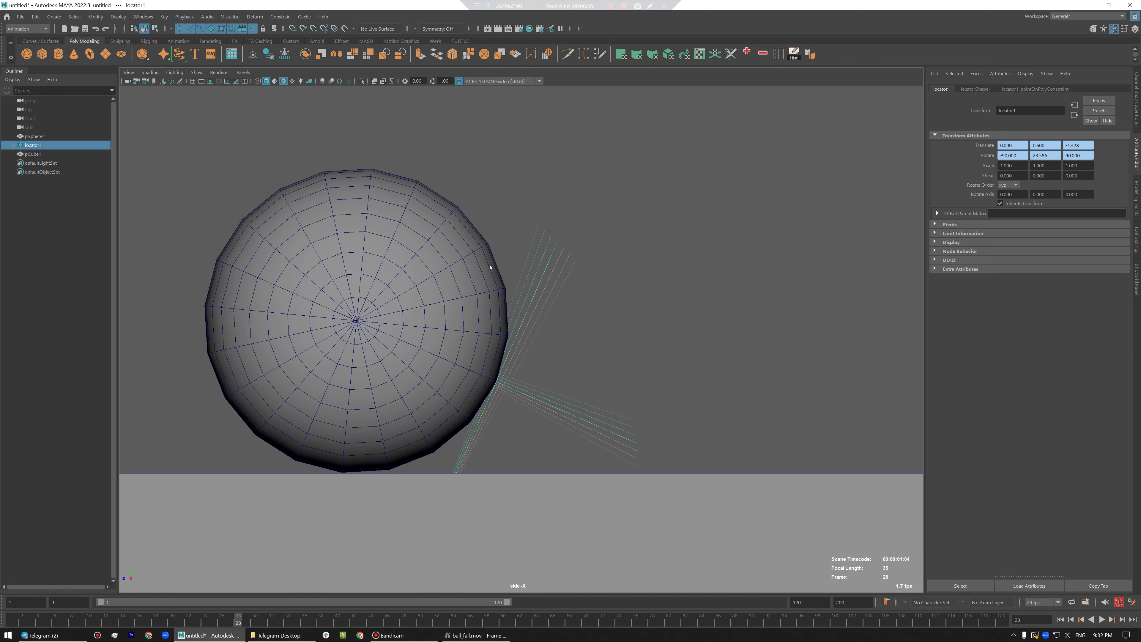
- Return to the first frame and apply ghosting to the selected locator again
key(alt+shift+v)
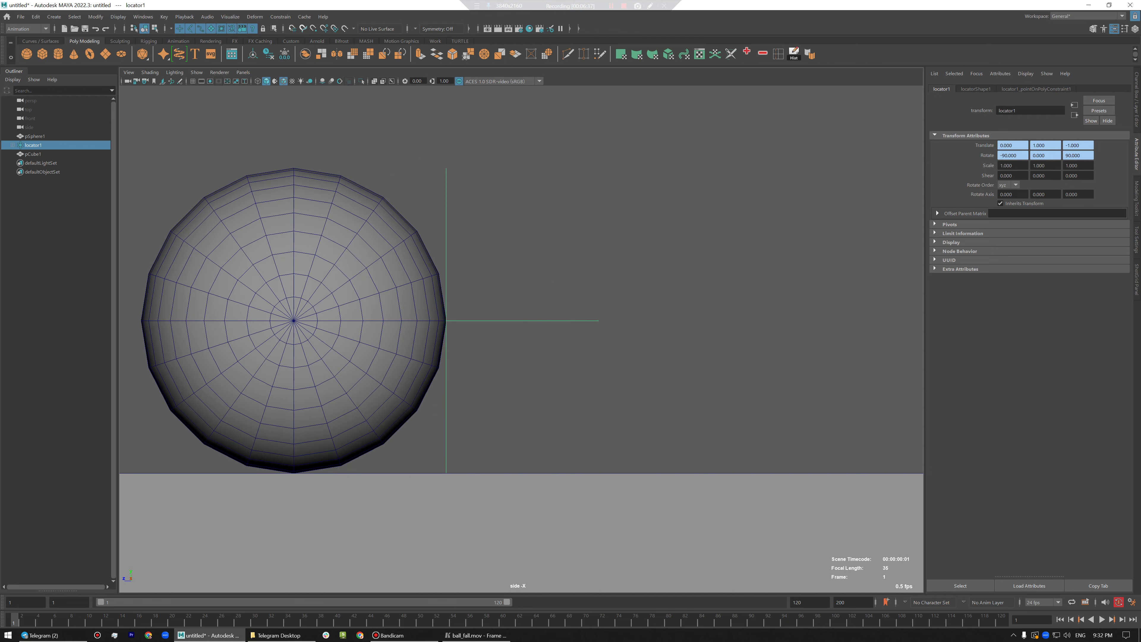
click(230, 17)
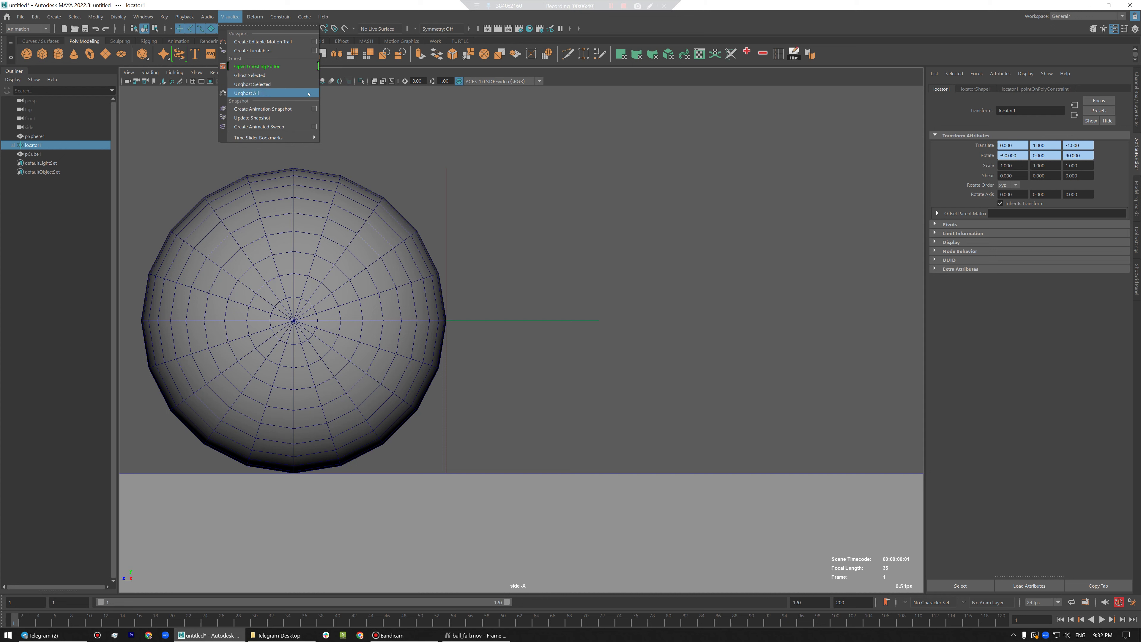
click(311, 75)
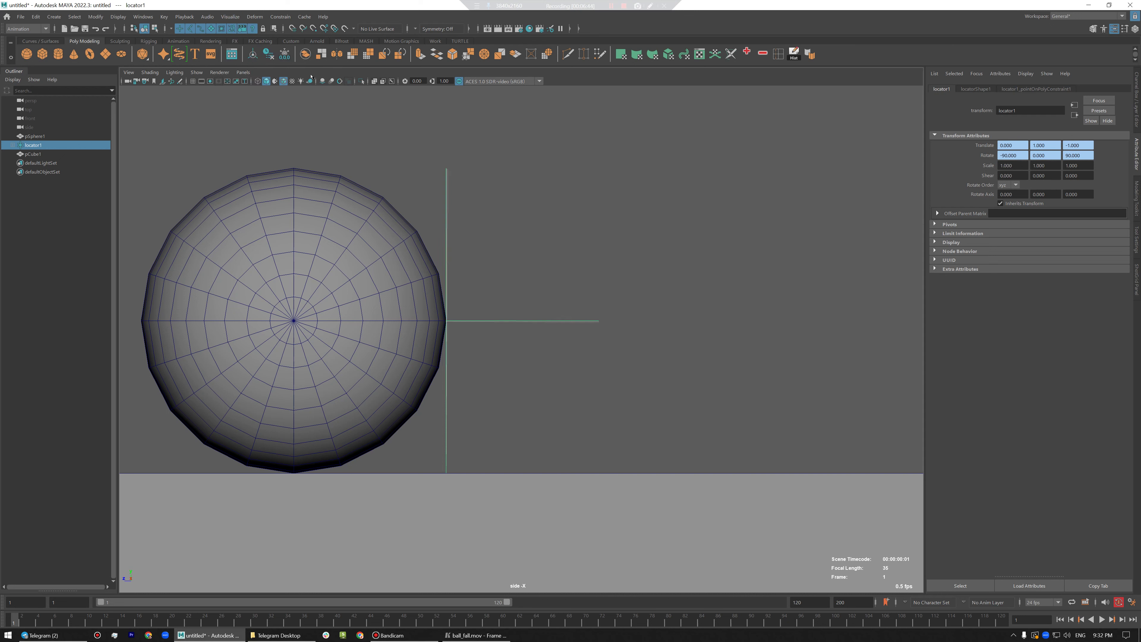
click(569, 310)
click(571, 321)
- Inspect the locator's constraint and shape attributes, including its local position and scale
click(1040, 89)
click(985, 89)
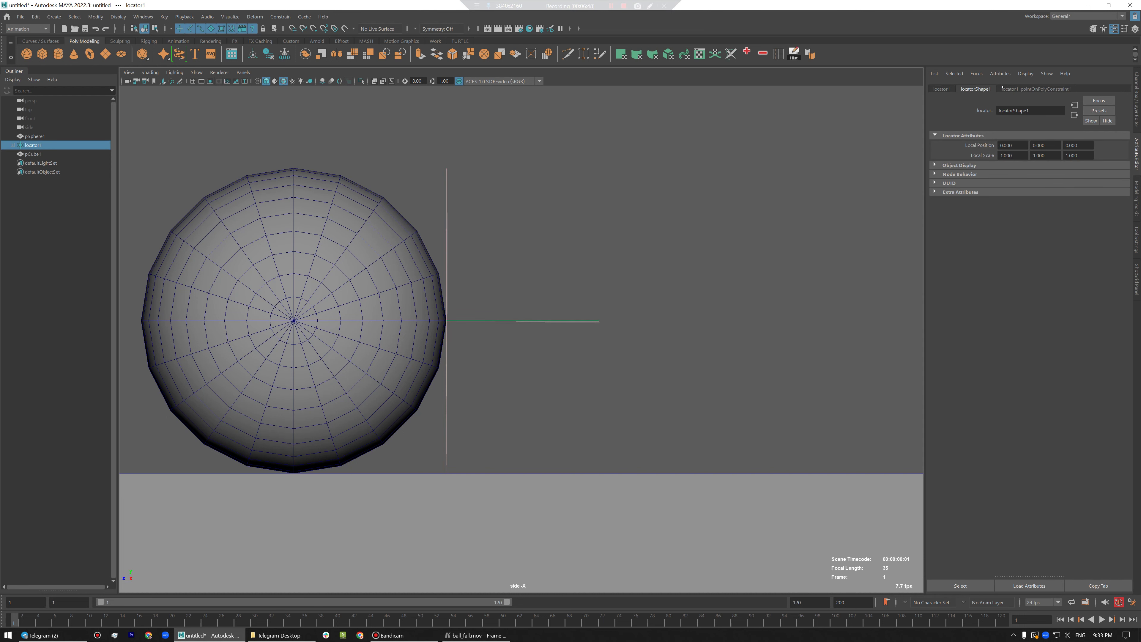
key(ctrl+a)
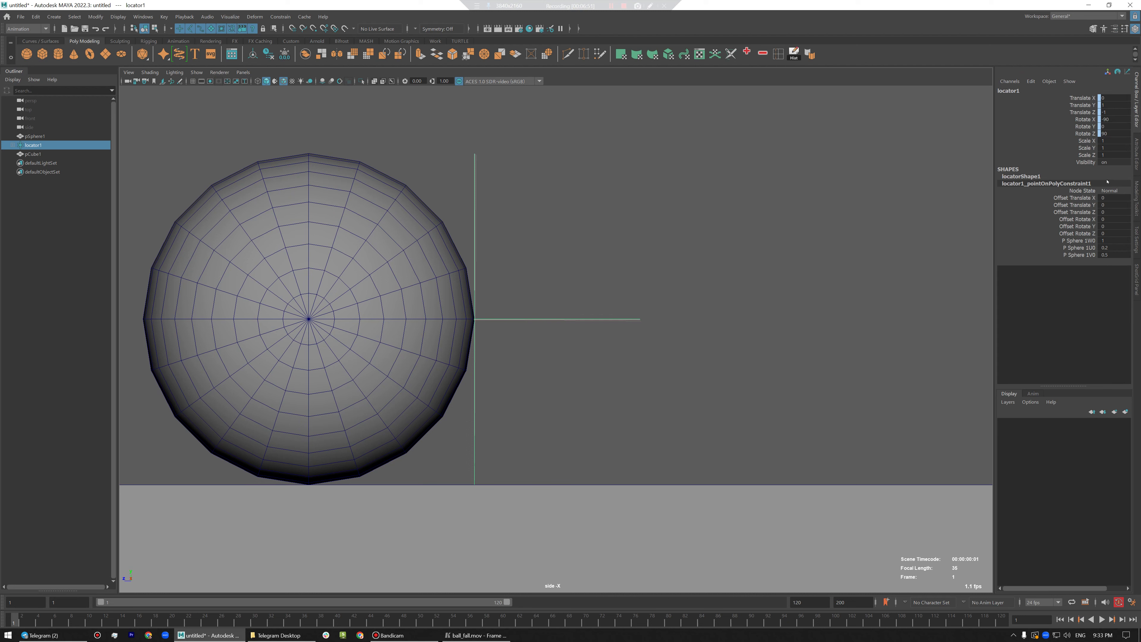
double_click(1106, 178)
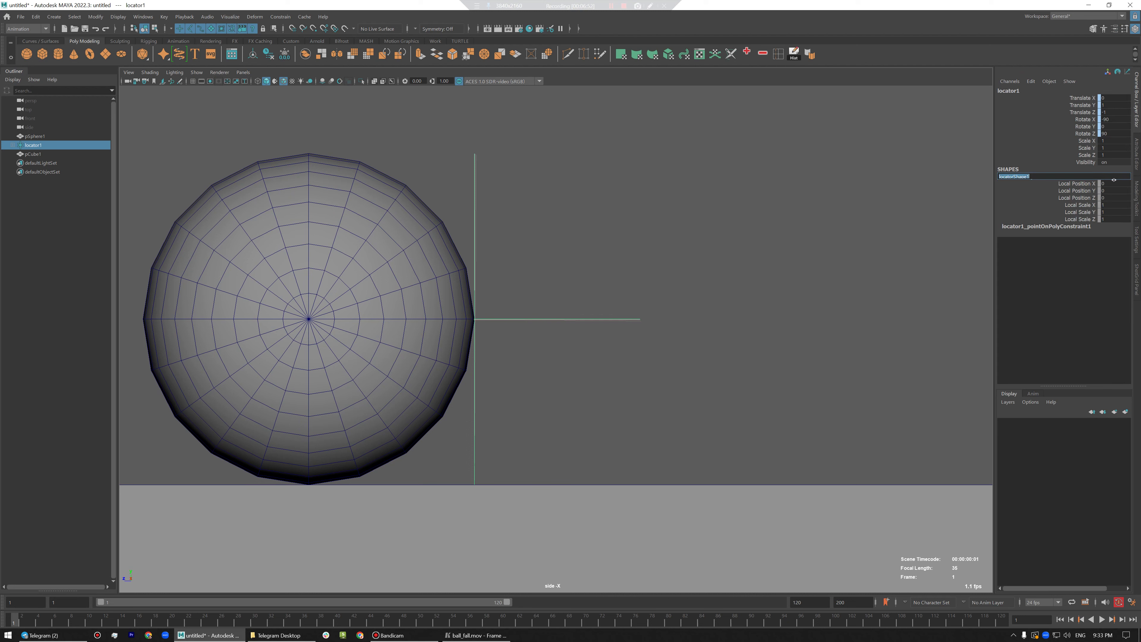
- Clear the selection and play back the animation to review the ghosted locator's movement
click(921, 326)
key(alt+v)
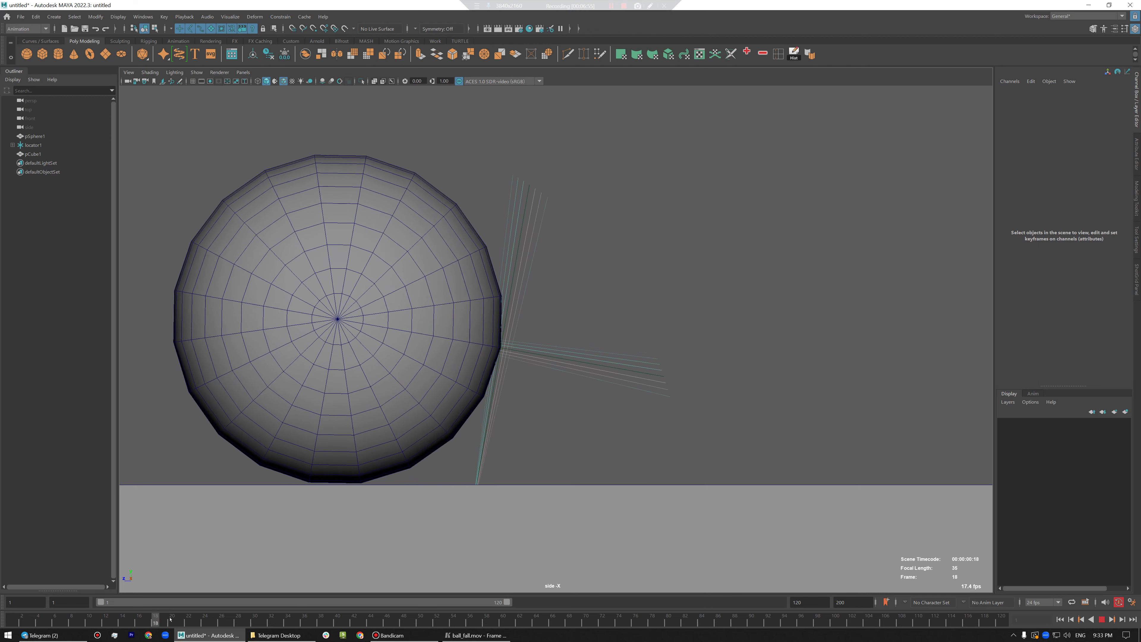
key(alt+v)
key(alt+comma)
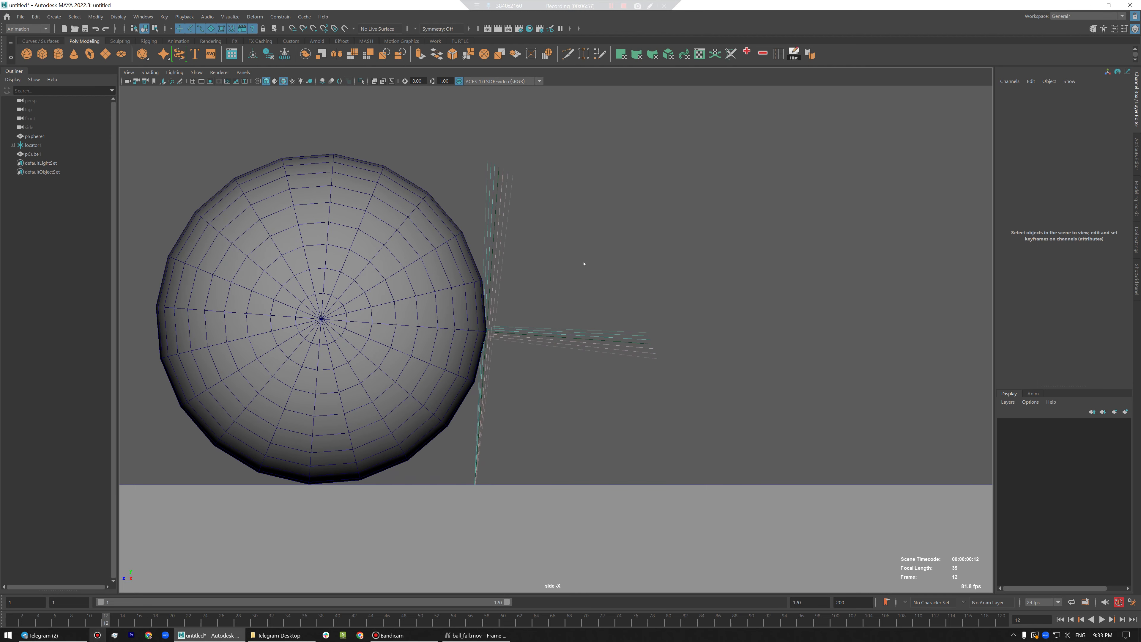
- Select the locator and remove its ghosting
click(498, 174)
click(230, 17)
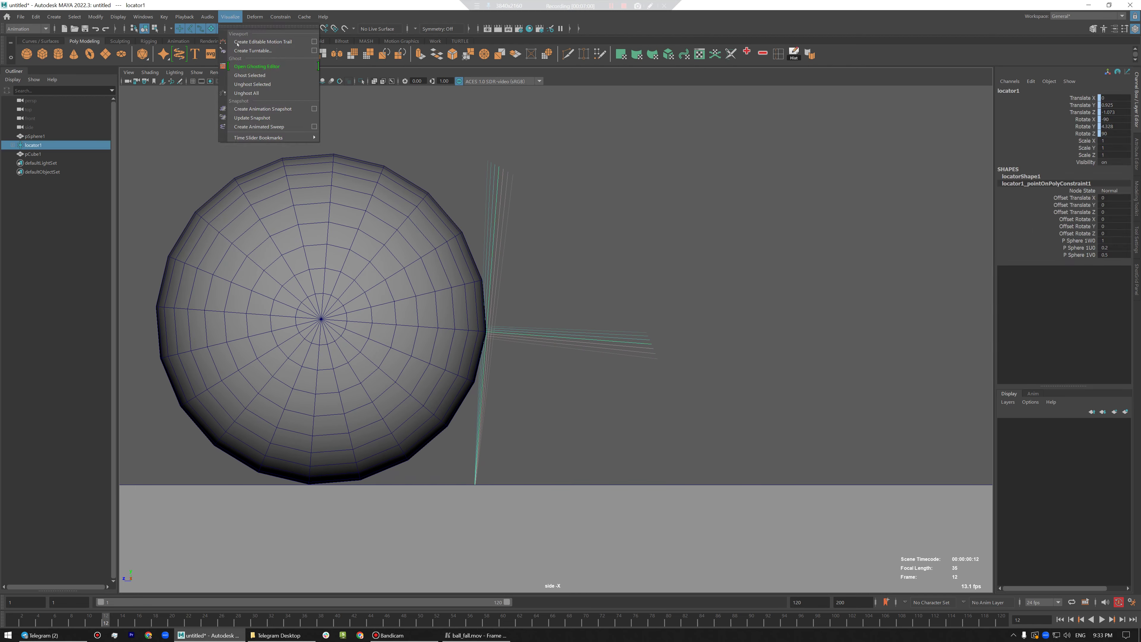
click(252, 84)
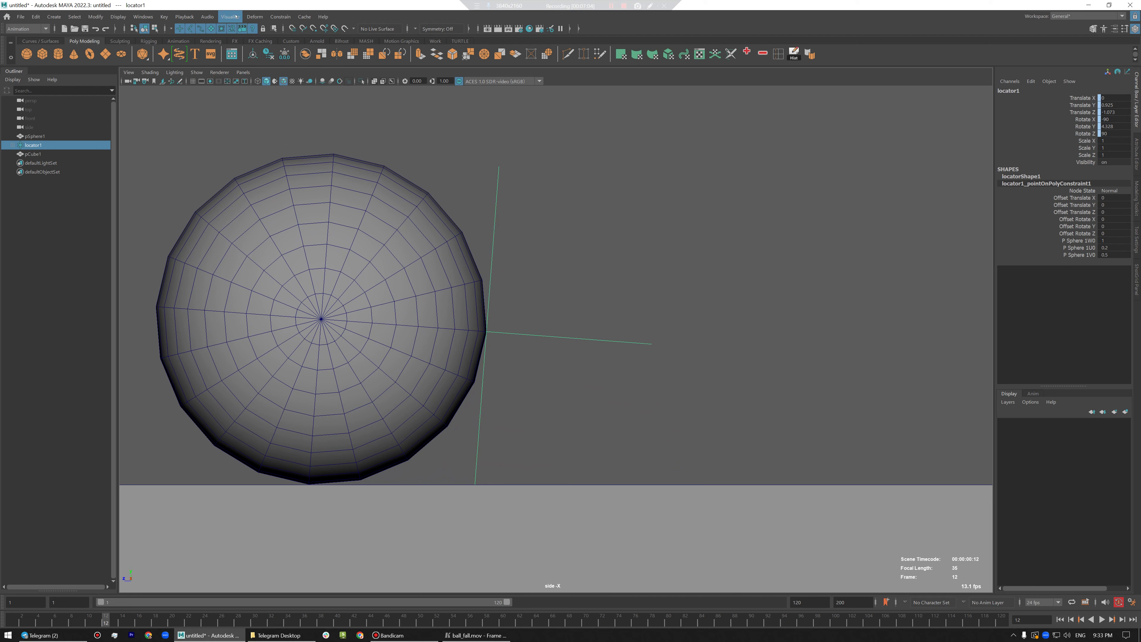
- Create a motion trail for the locator and start playing the animation along it
click(435, 41)
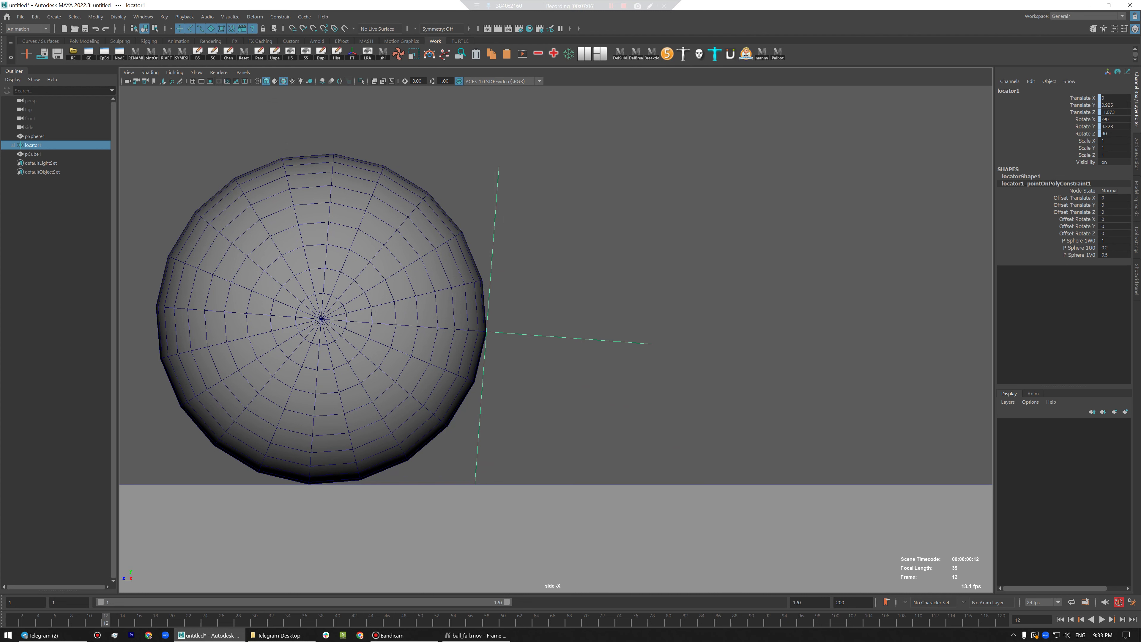
click(433, 55)
drag(36, 623, 77, 623)
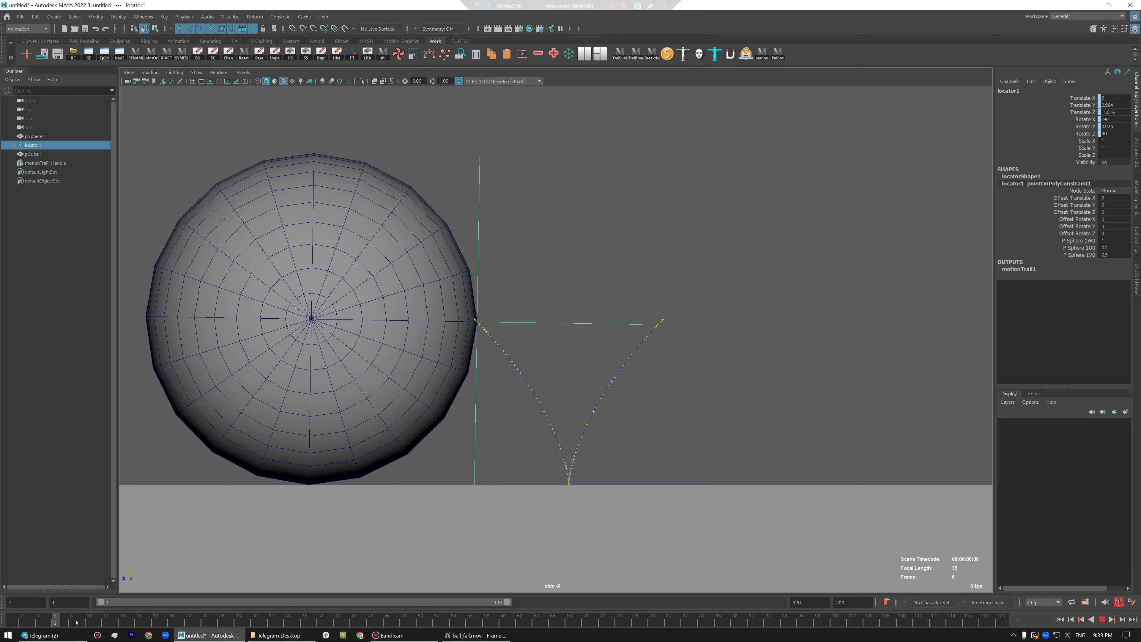
key(alt+v)
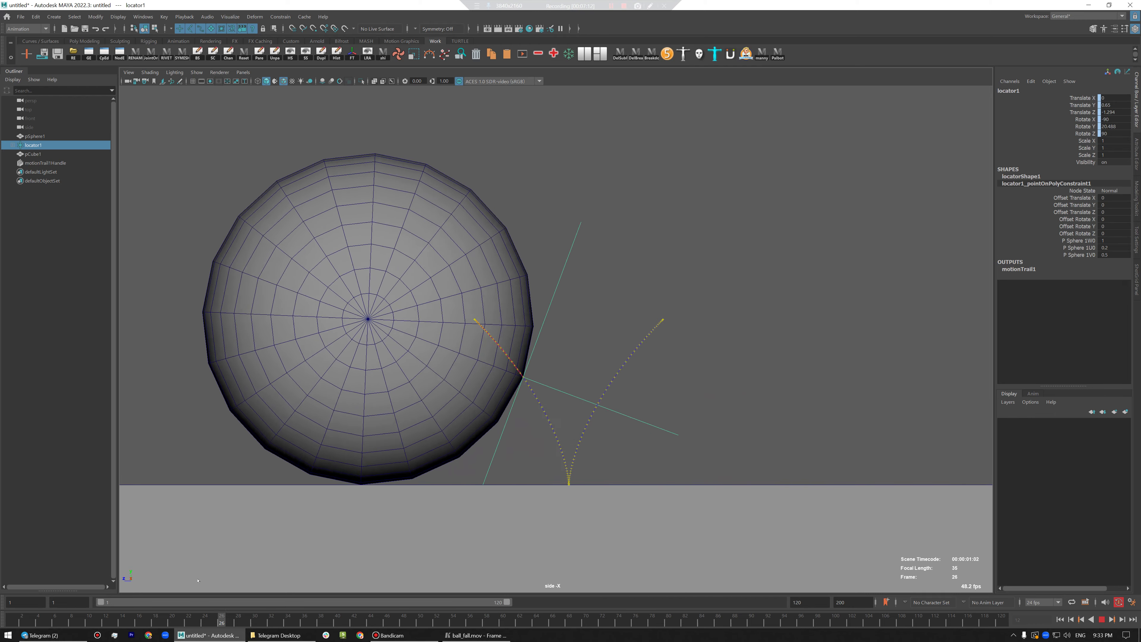
- Play and scrub the animation repeatedly to compare the locator's movement with its motion trail through the ground contact
mouse_move(39, 635)
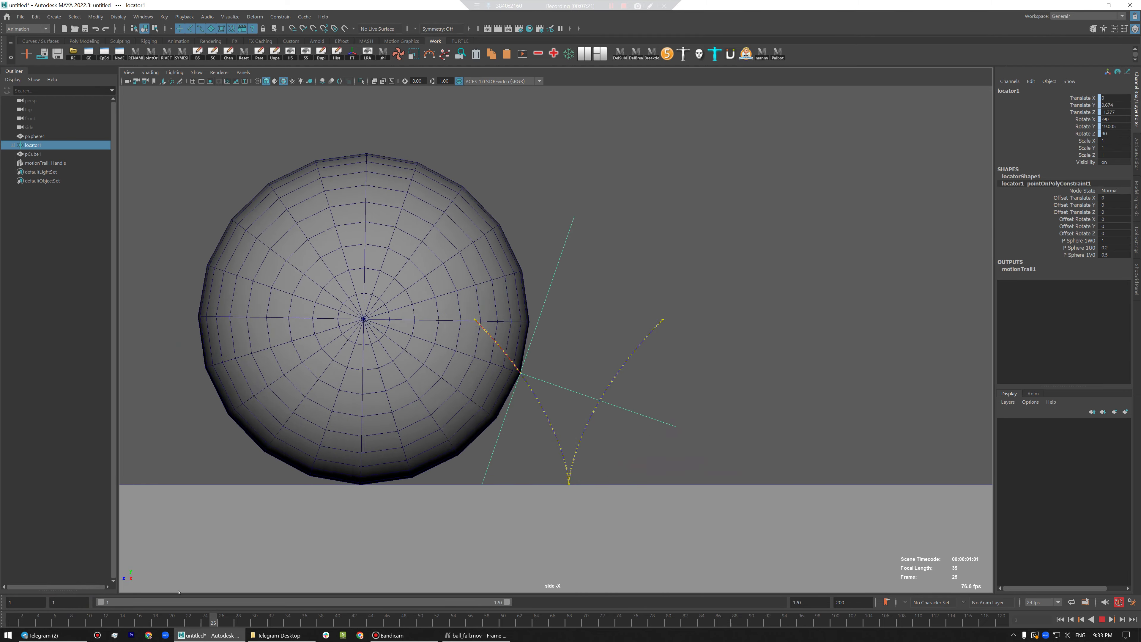
drag(80, 618, 36, 619)
key(alt+v)
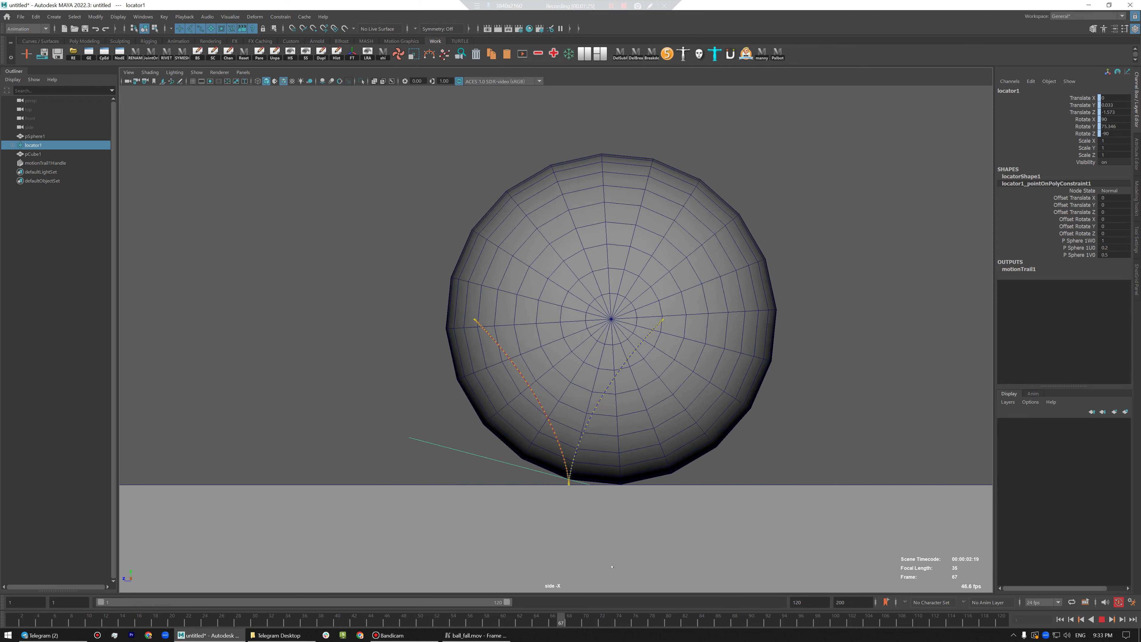
drag(808, 619, 18, 616)
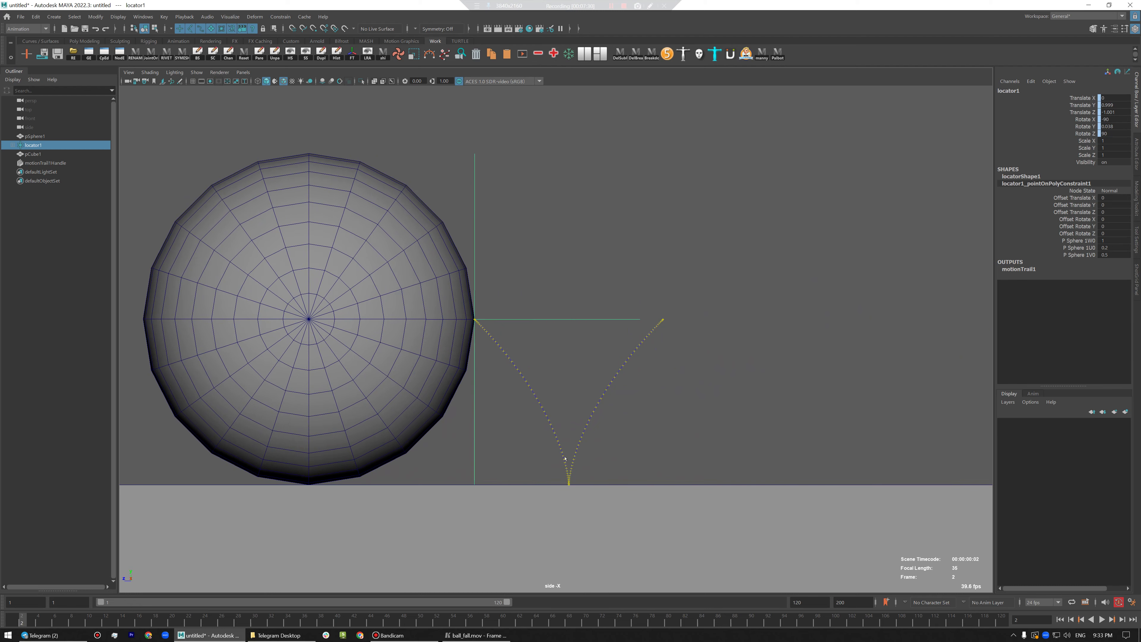
key(alt+v)
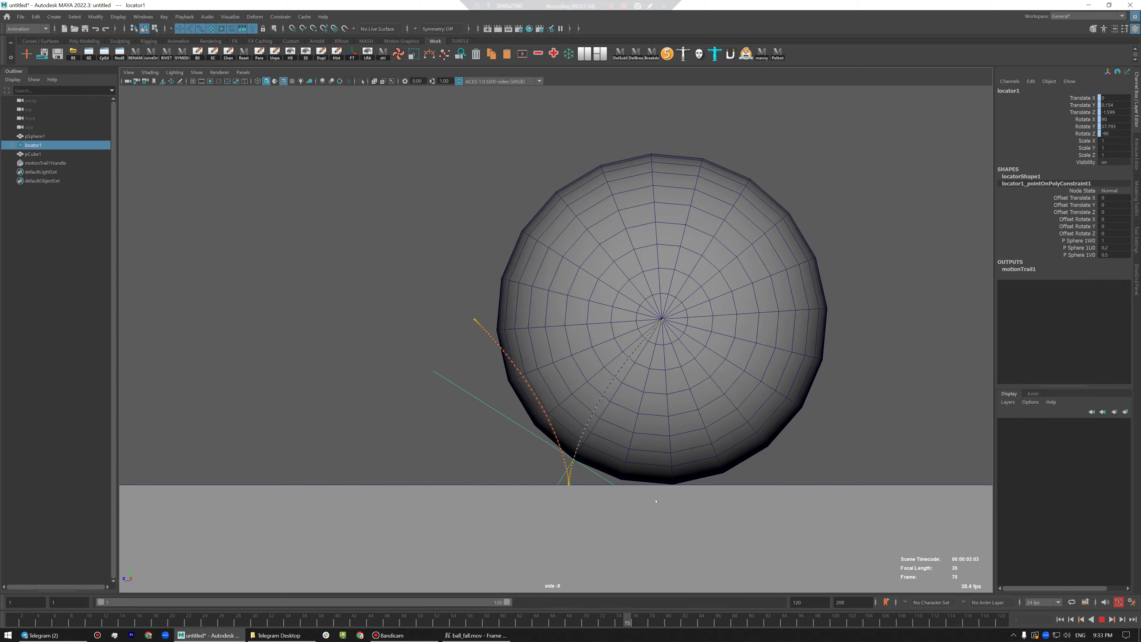
drag(911, 414, 341, 557)
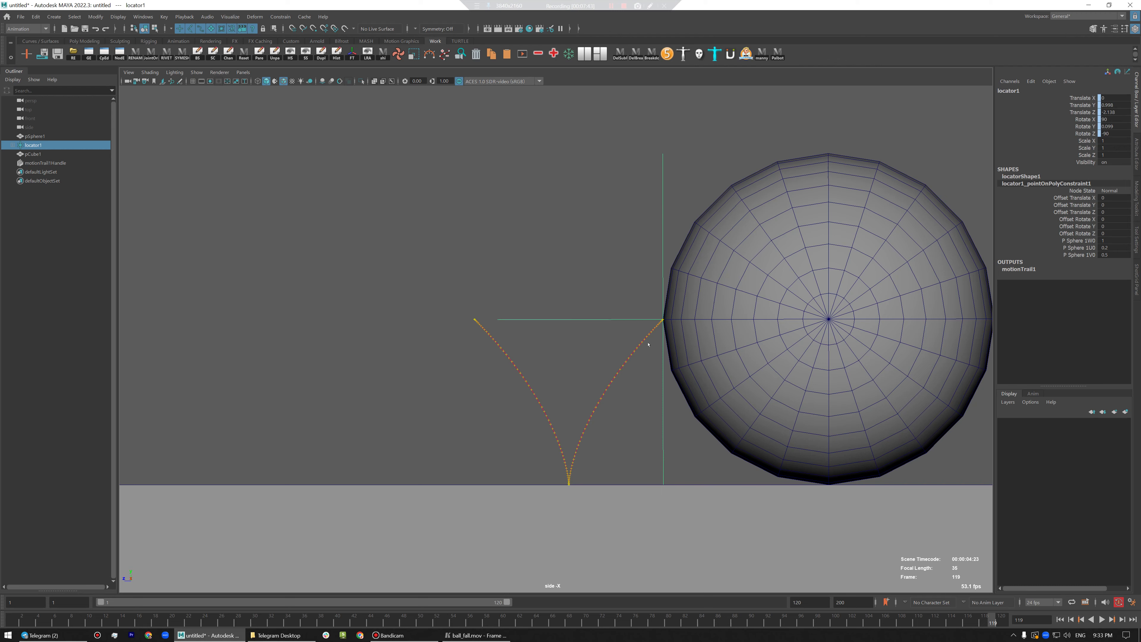
- Switch to the ball_fall.mov reference player, go to frame 133, and show the annotation tools
click(484, 636)
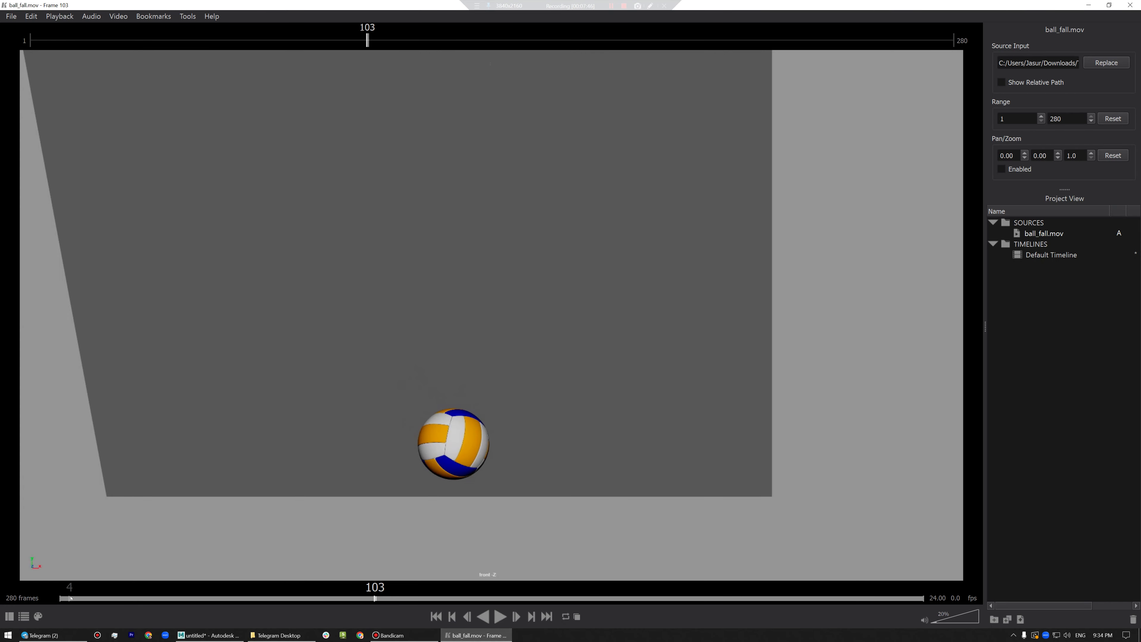
drag(81, 598, 470, 605)
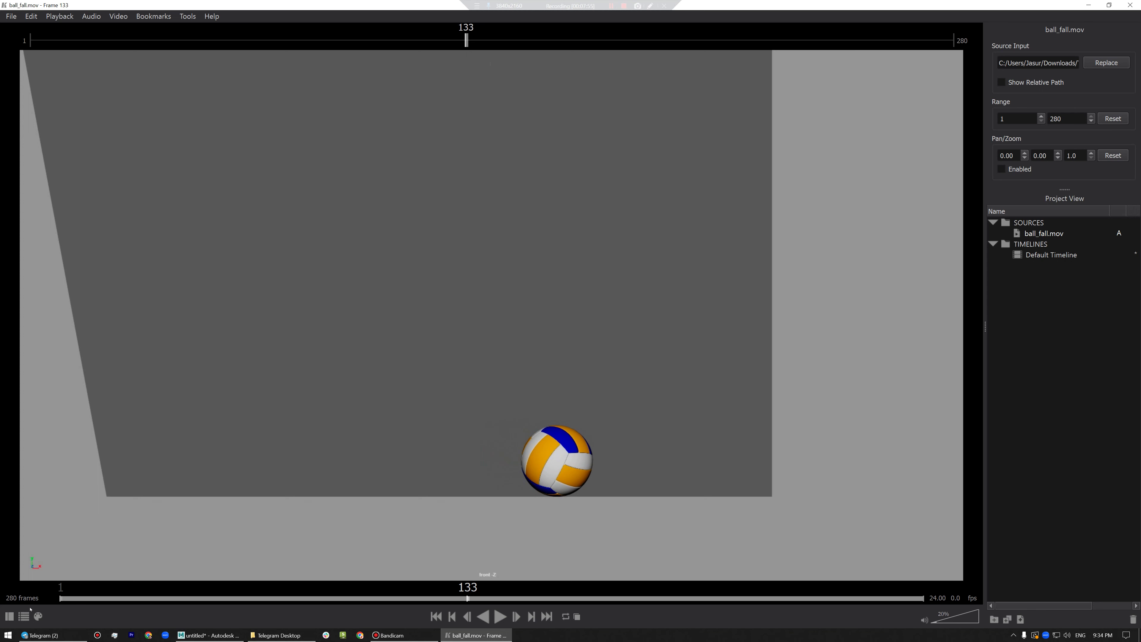
click(39, 616)
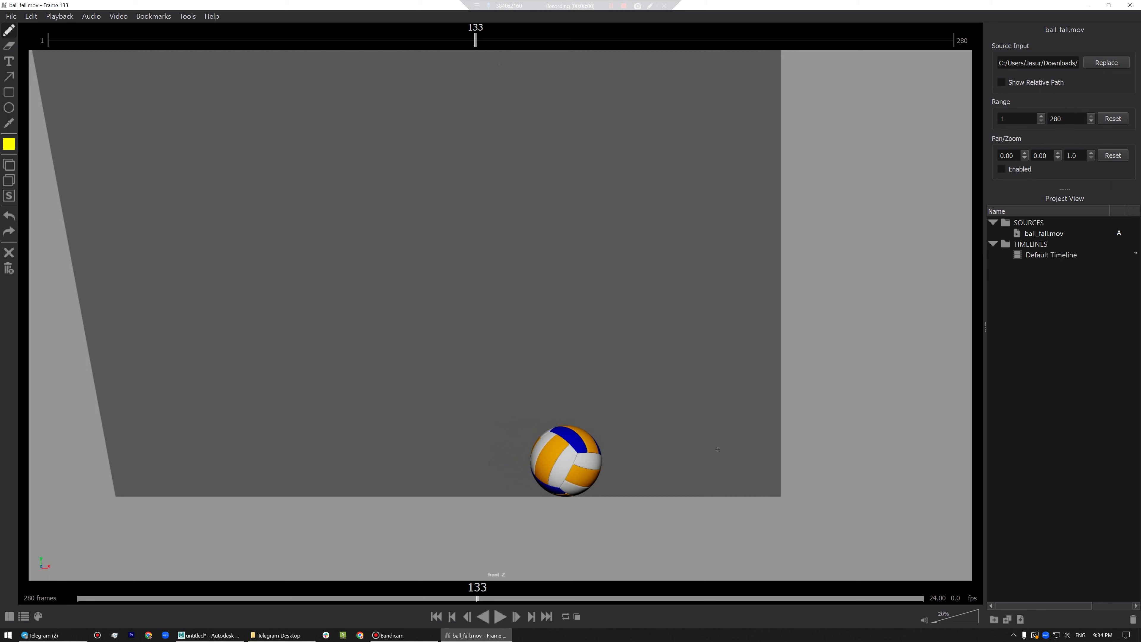
- Mark the point at the rolling ball's leading edge with the yellow pen on frames 134 and 135
scroll(718, 448, up, 4)
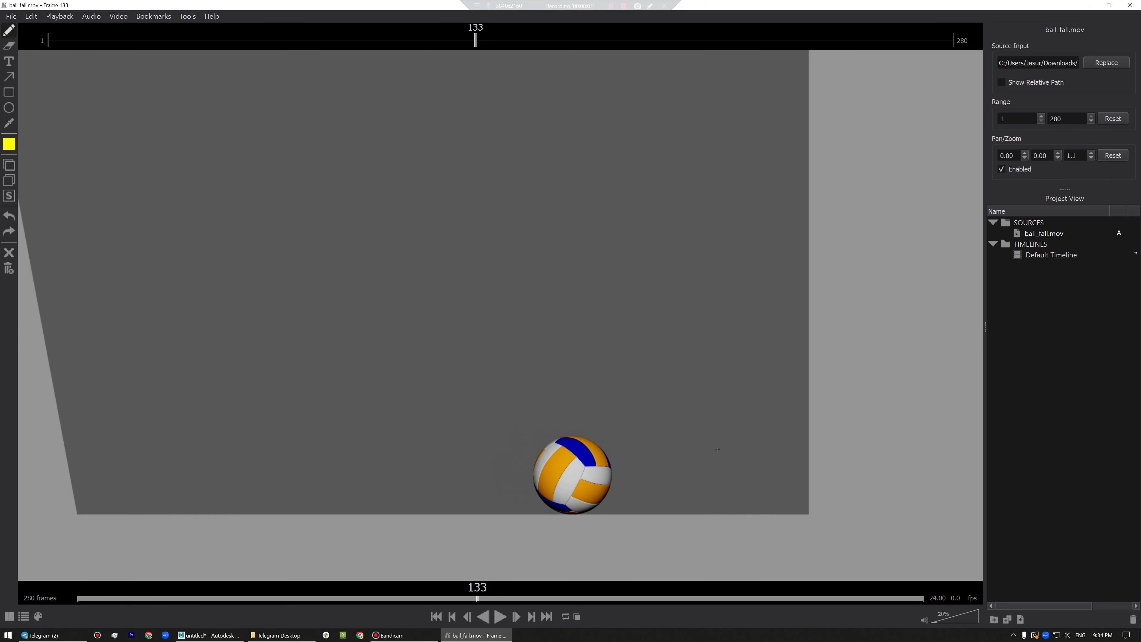
scroll(717, 449, up, 1)
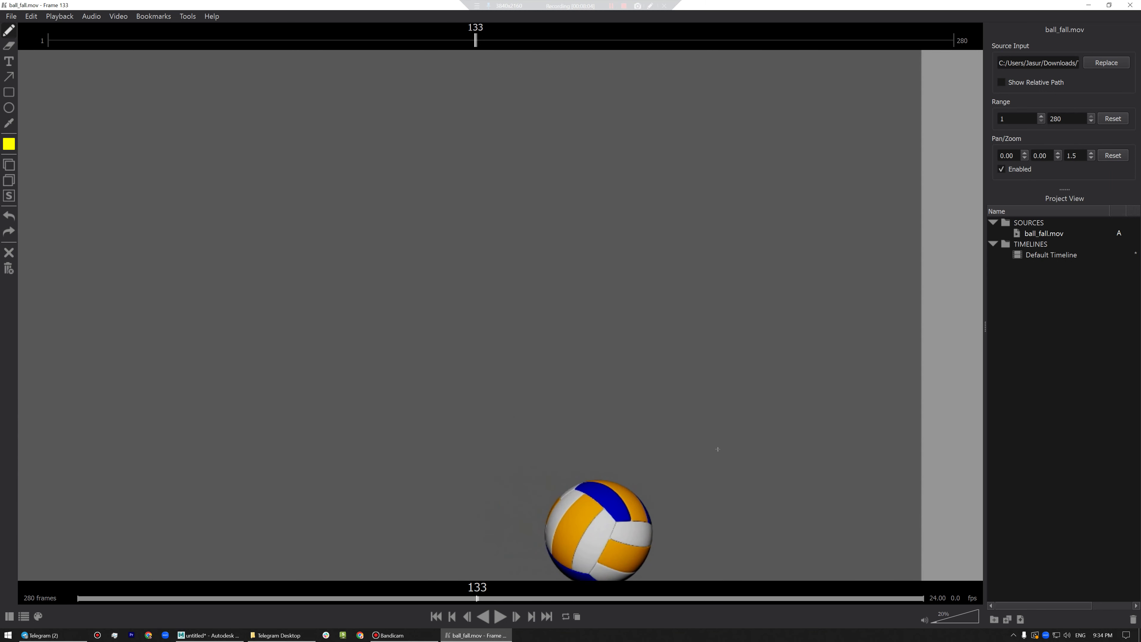
scroll(717, 449, down, 1)
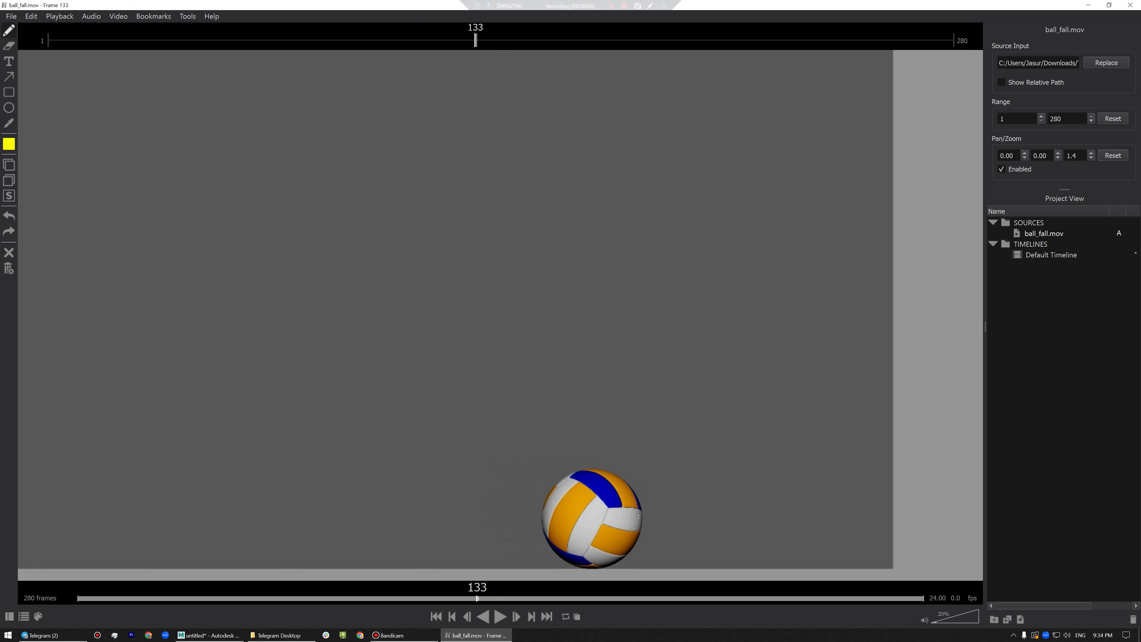
key(Right)
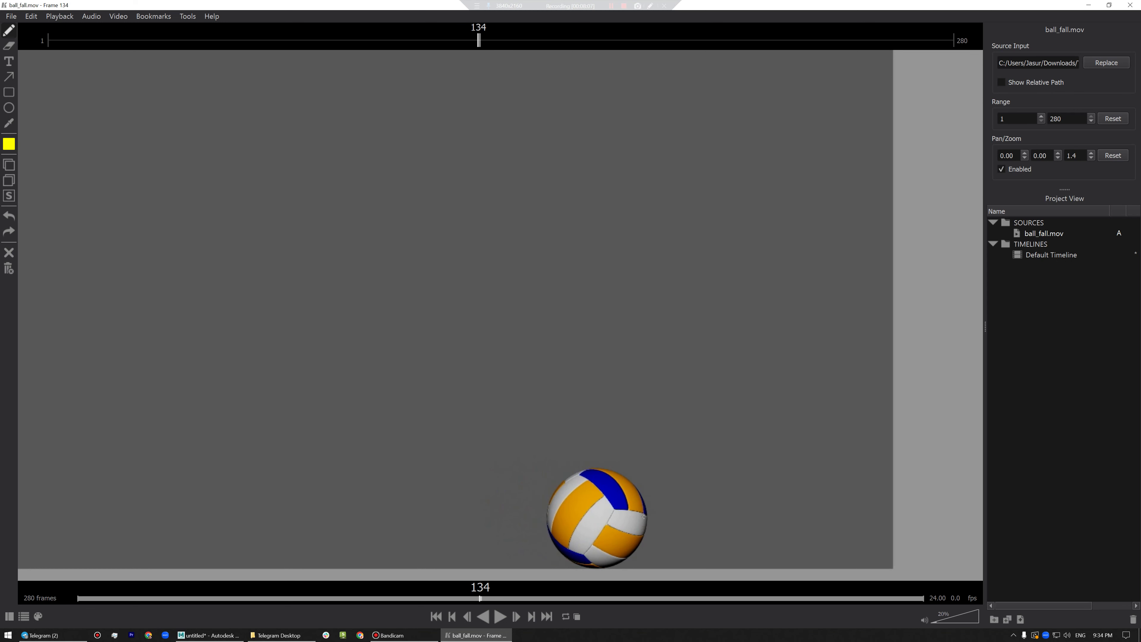
click(647, 515)
key(Right)
click(651, 521)
key(Right)
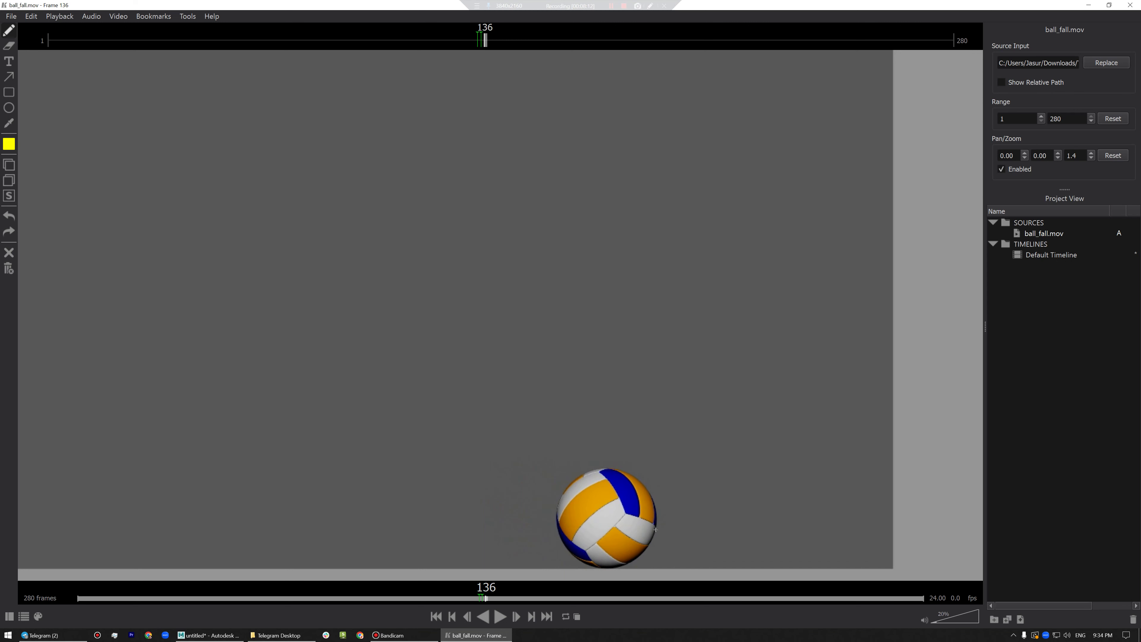